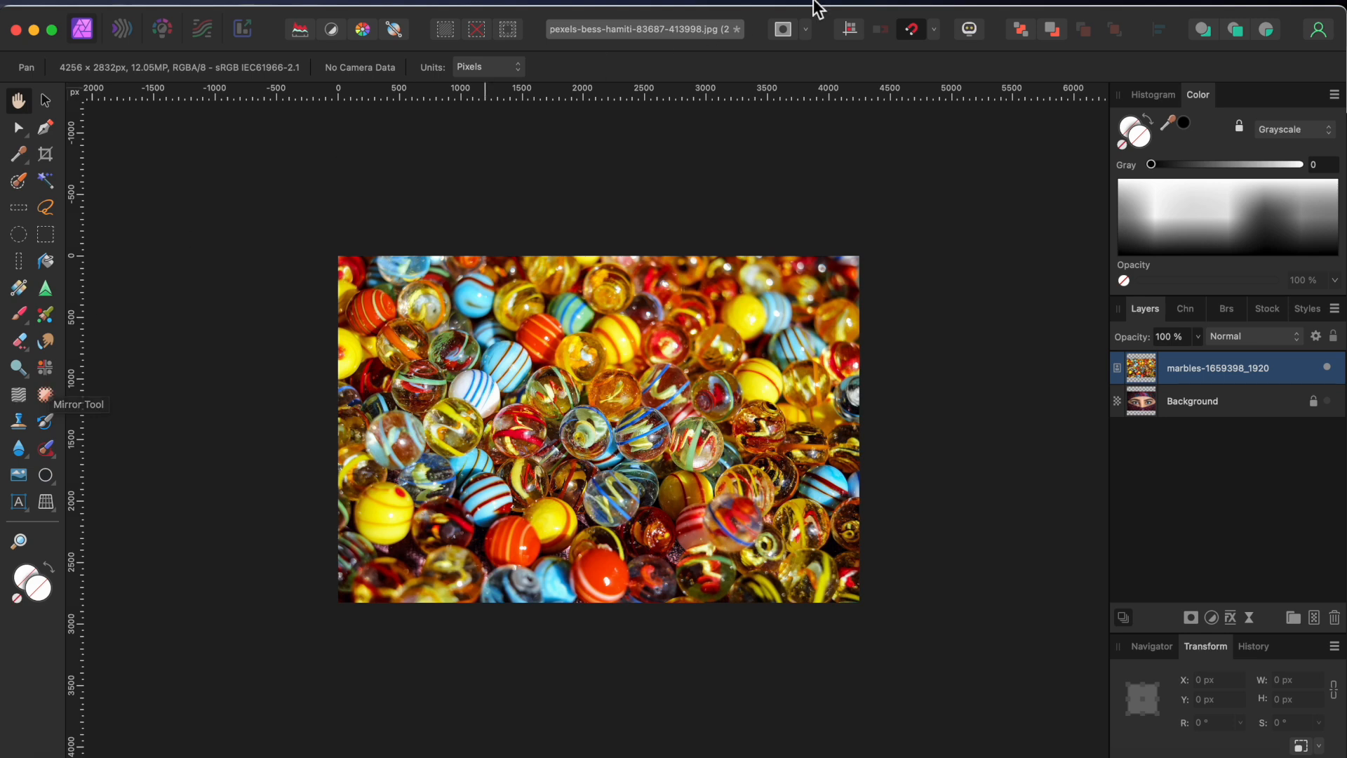
Look through the tools available for customizing the tools panel, and close the customization view without changing anything.
{"action": "left_click", "coordinate": [845, 8]}
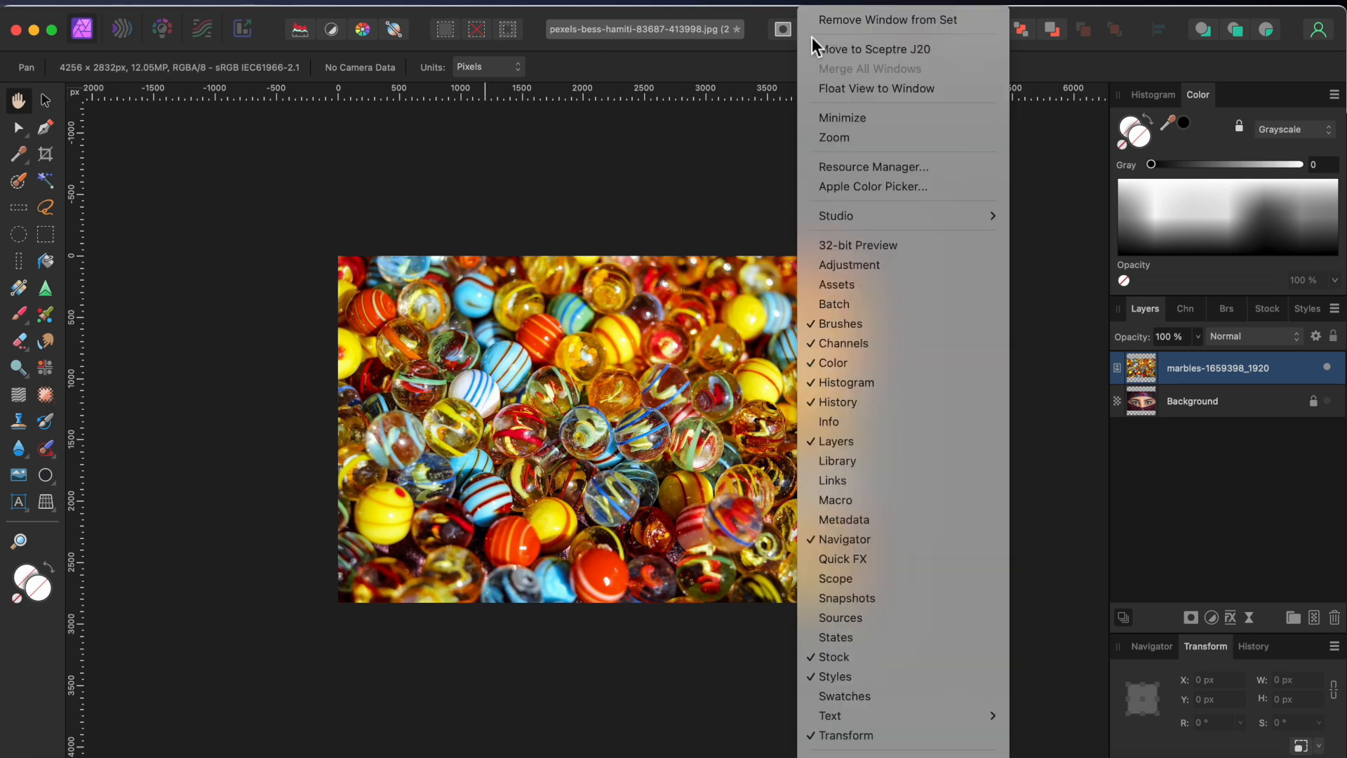
{"action": "mouse_move", "coordinate": [792, 10]}
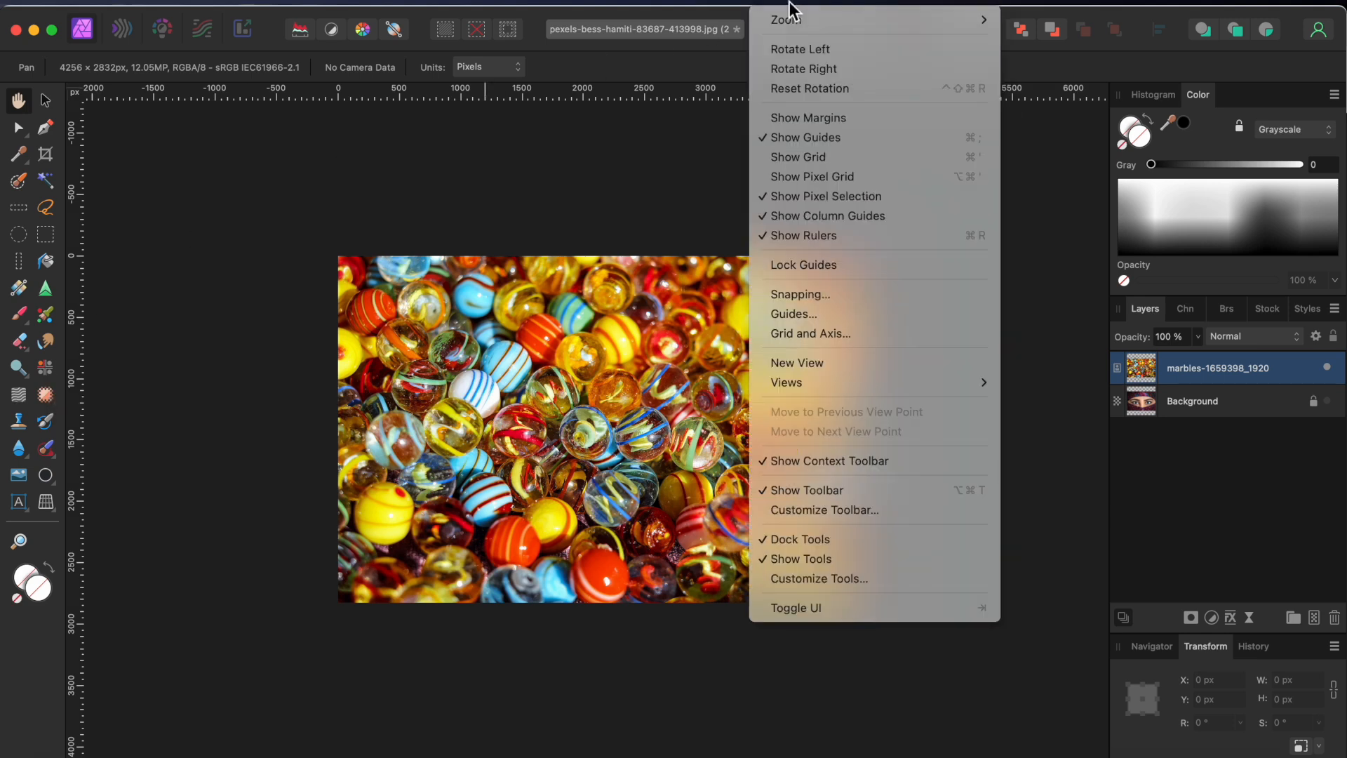
{"action": "left_click", "coordinate": [819, 579]}
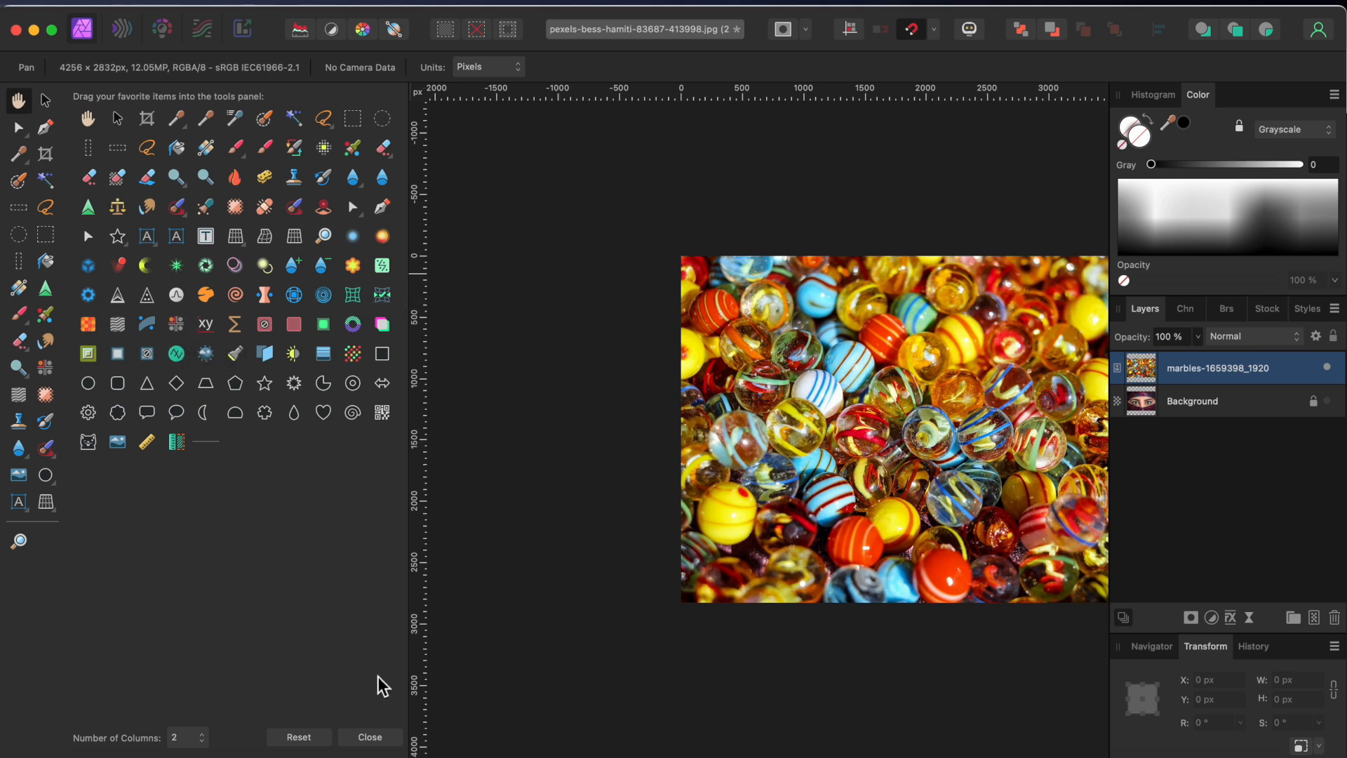
{"action": "left_click", "coordinate": [371, 738]}
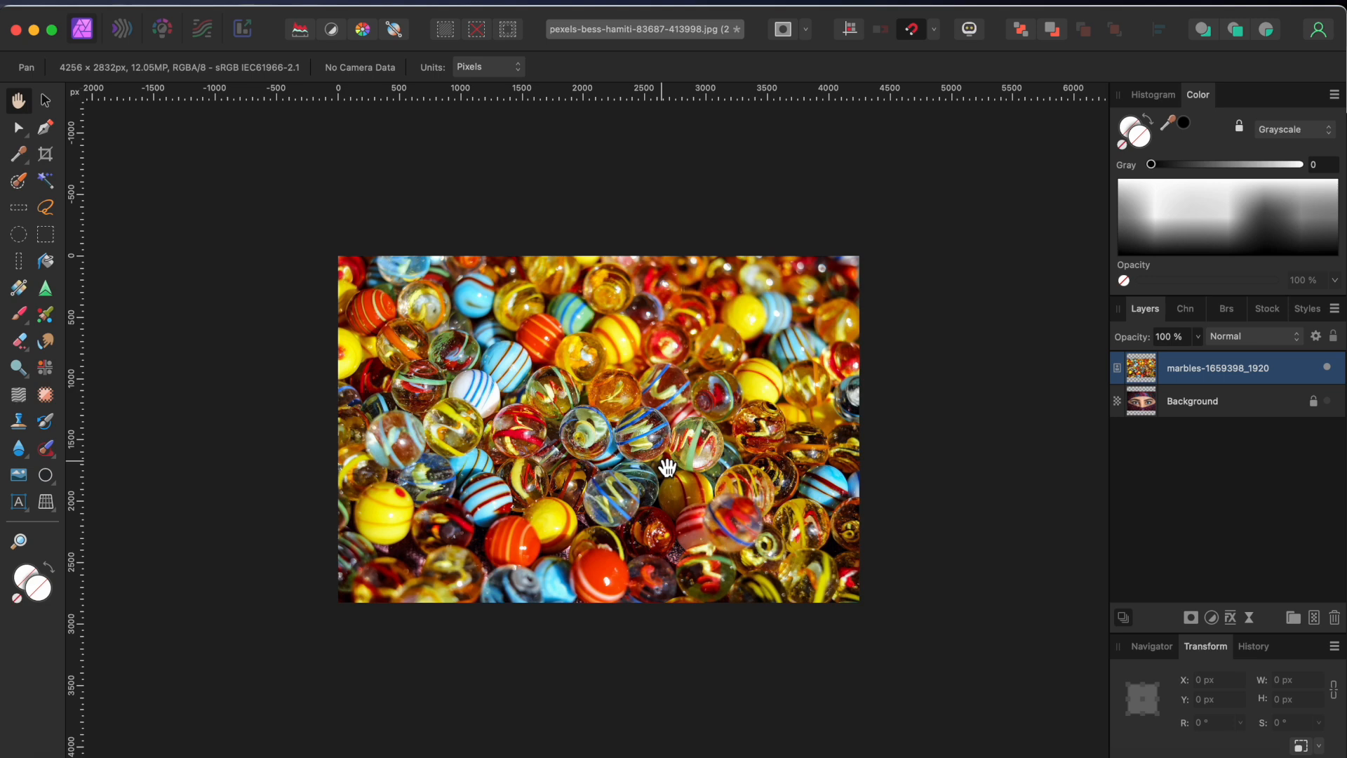
Apply the Mirror tool to the marbles layer with 15 mirrors to make a kaleidoscope pattern.
{"action": "left_click", "coordinate": [45, 368]}
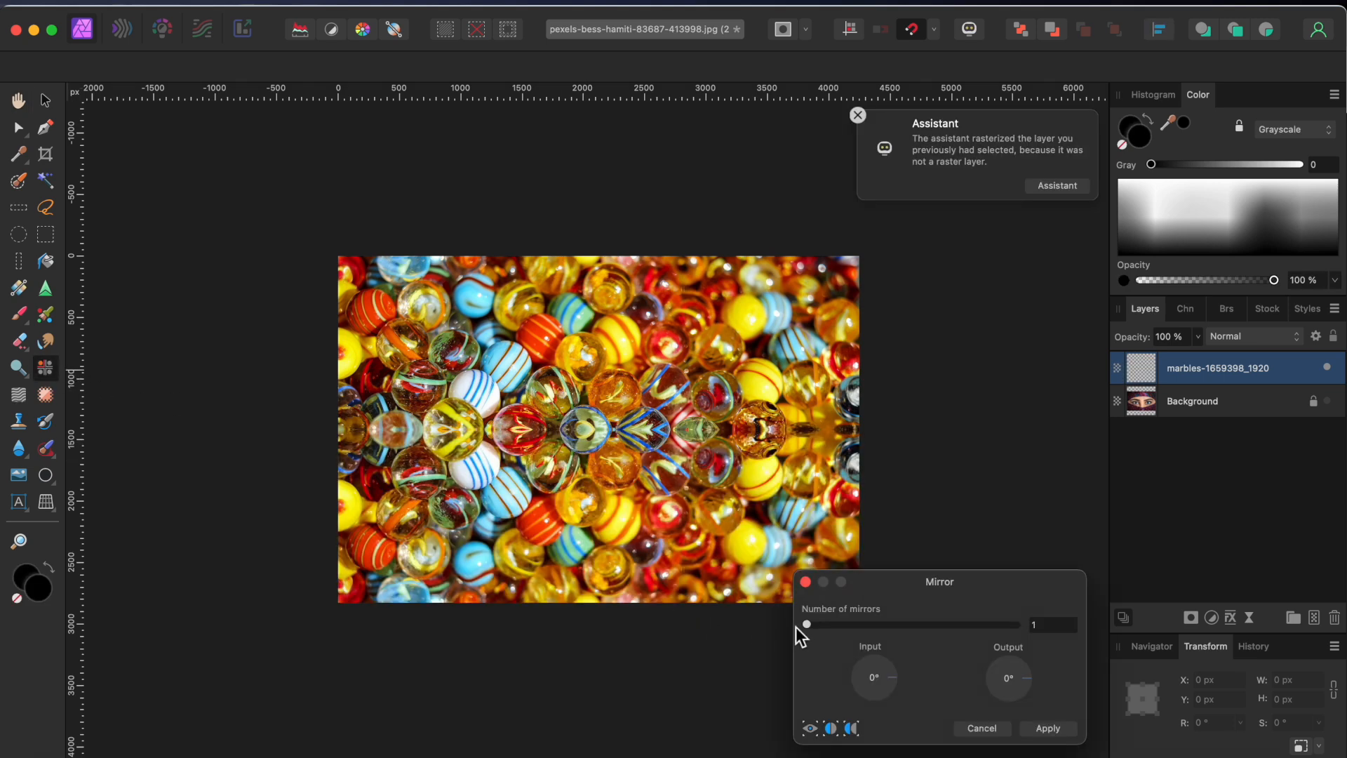
{"action": "left_click_drag", "start_coordinate": [812, 621], "coordinate": [978, 632]}
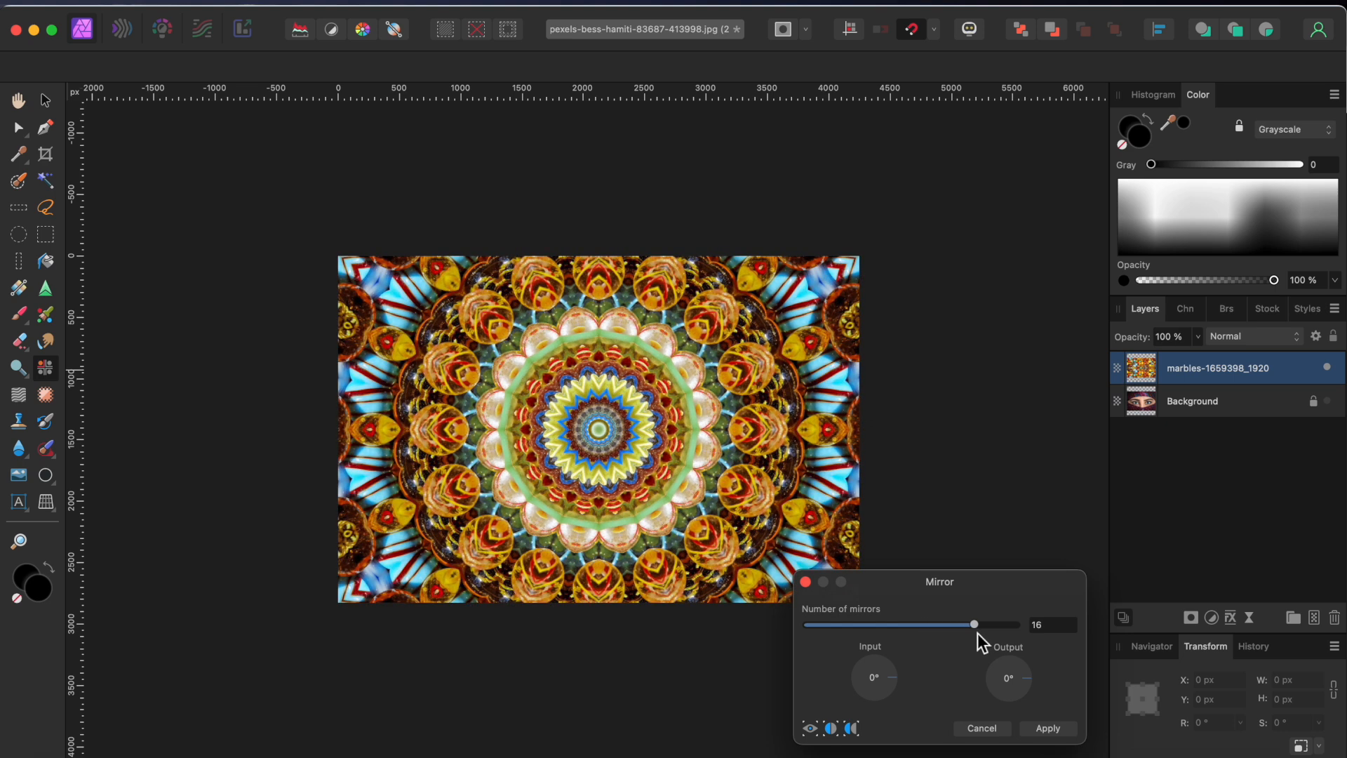
{"action": "mouse_move", "coordinate": [977, 633]}
{"action": "left_mouse_down"}
{"action": "mouse_move", "coordinate": [1001, 633]}
{"action": "mouse_move", "coordinate": [967, 627]}
{"action": "left_mouse_up"}
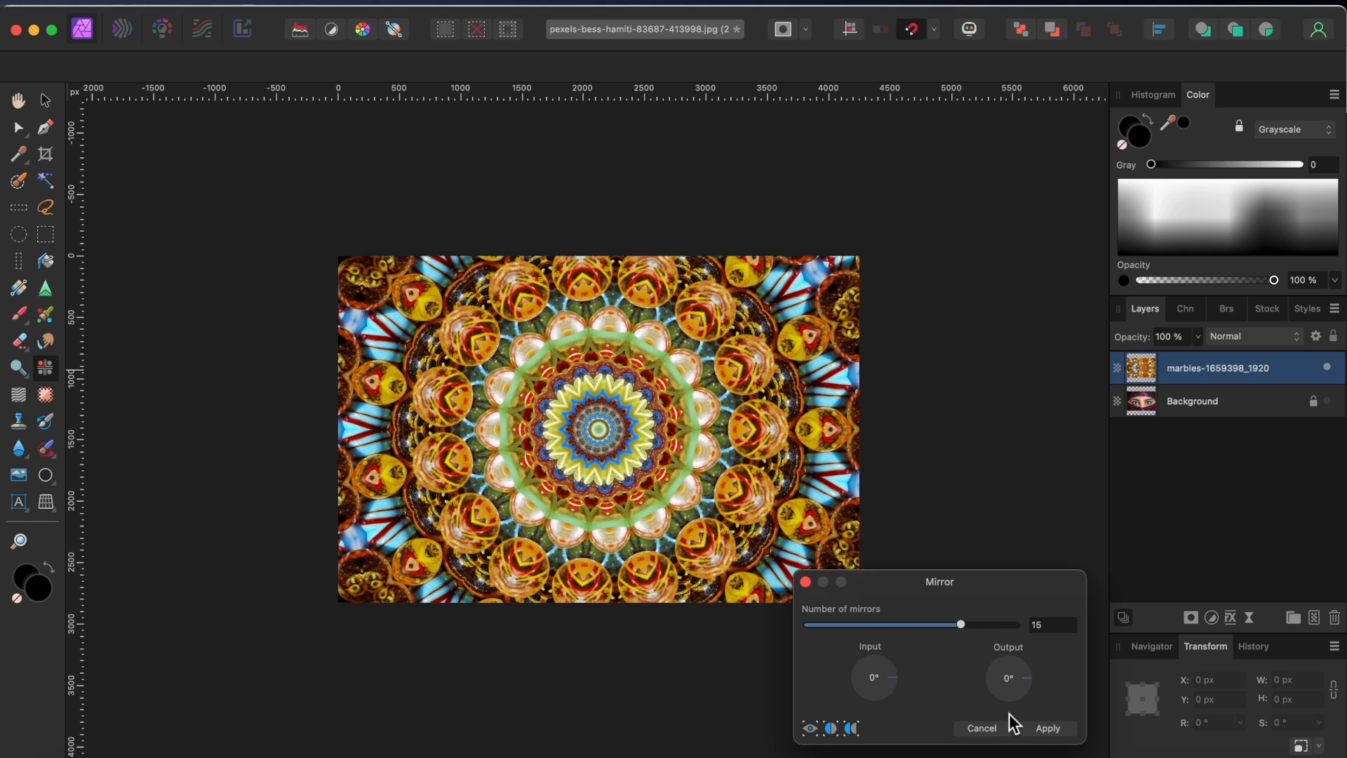
{"action": "left_click", "coordinate": [1049, 728]}
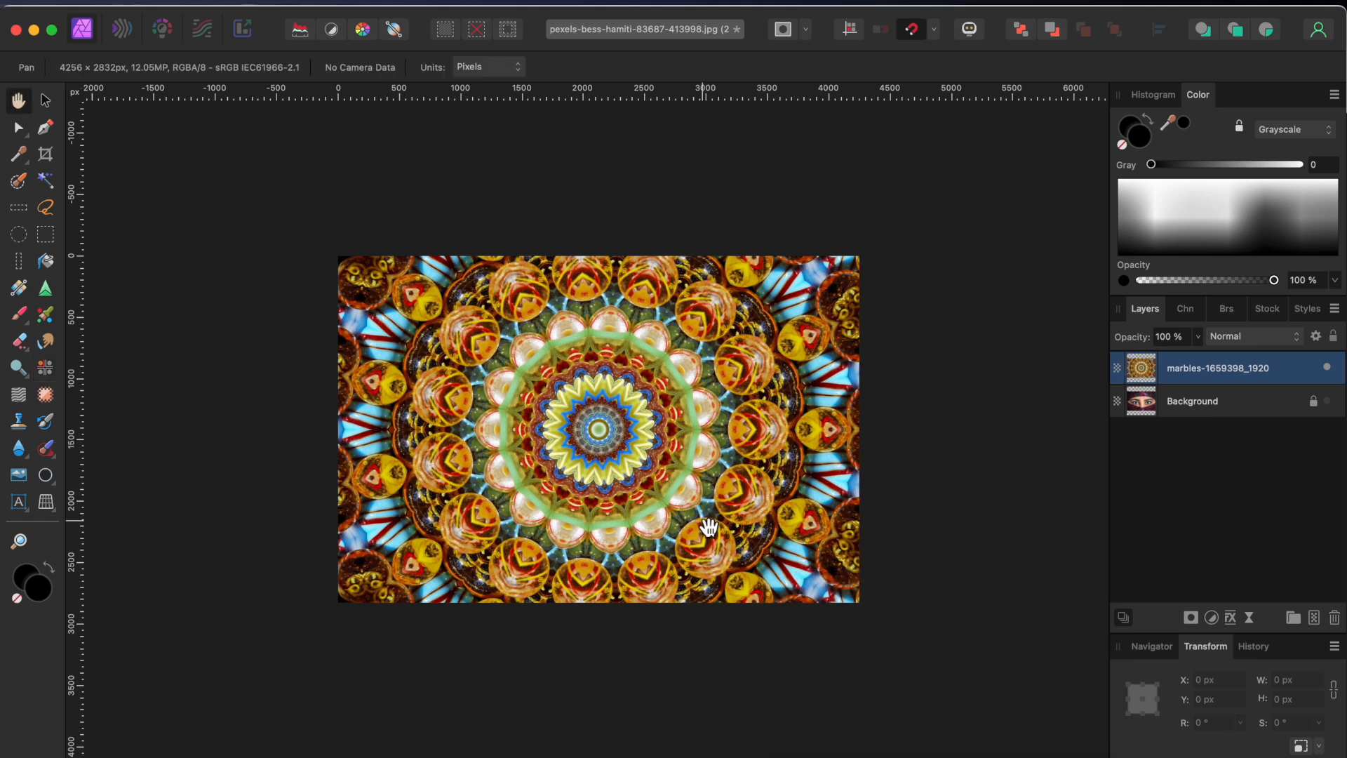
Draw a circle about 1566 px wide from the centre of the kaleidoscope pattern and clip the marbles layer inside it.
{"action": "left_click", "coordinate": [46, 476]}
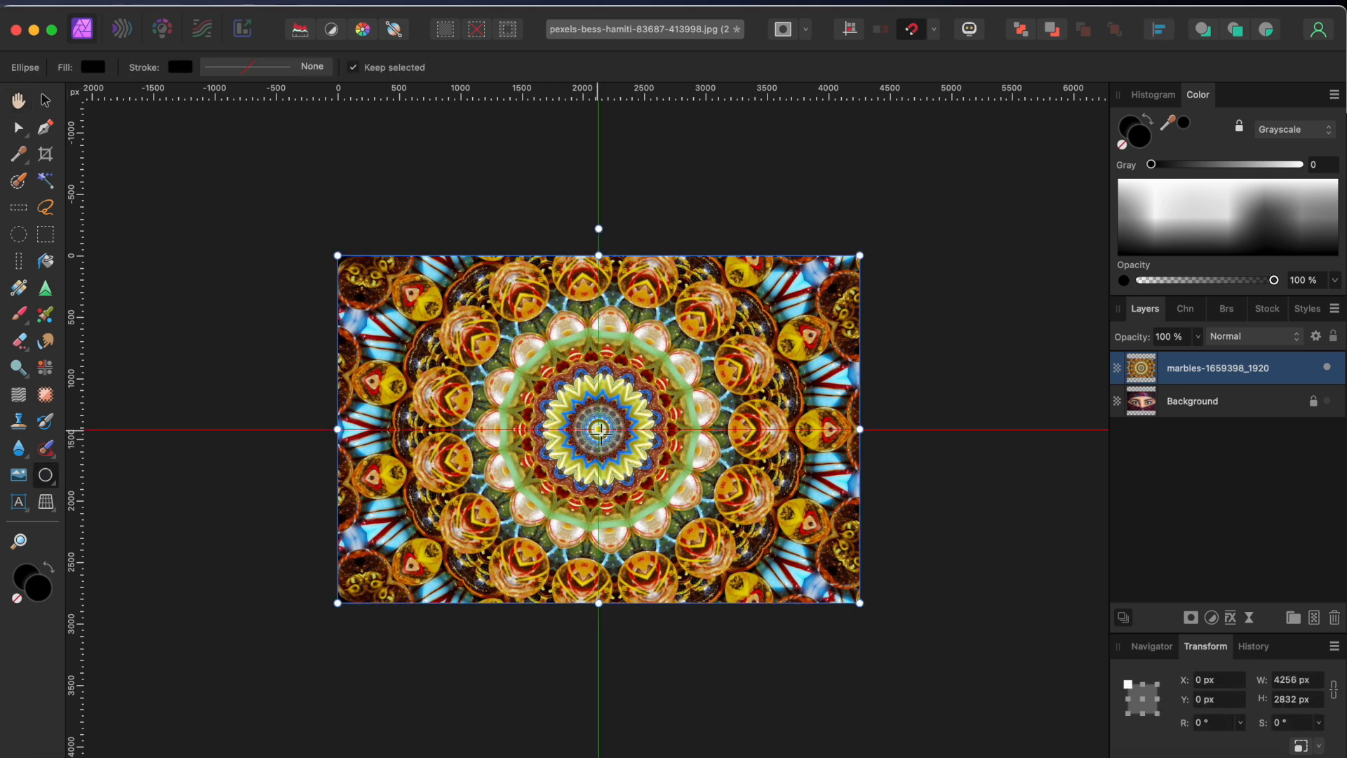
{"action": "left_click_drag", "start_coordinate": [600, 434], "coordinate": [496, 347]}
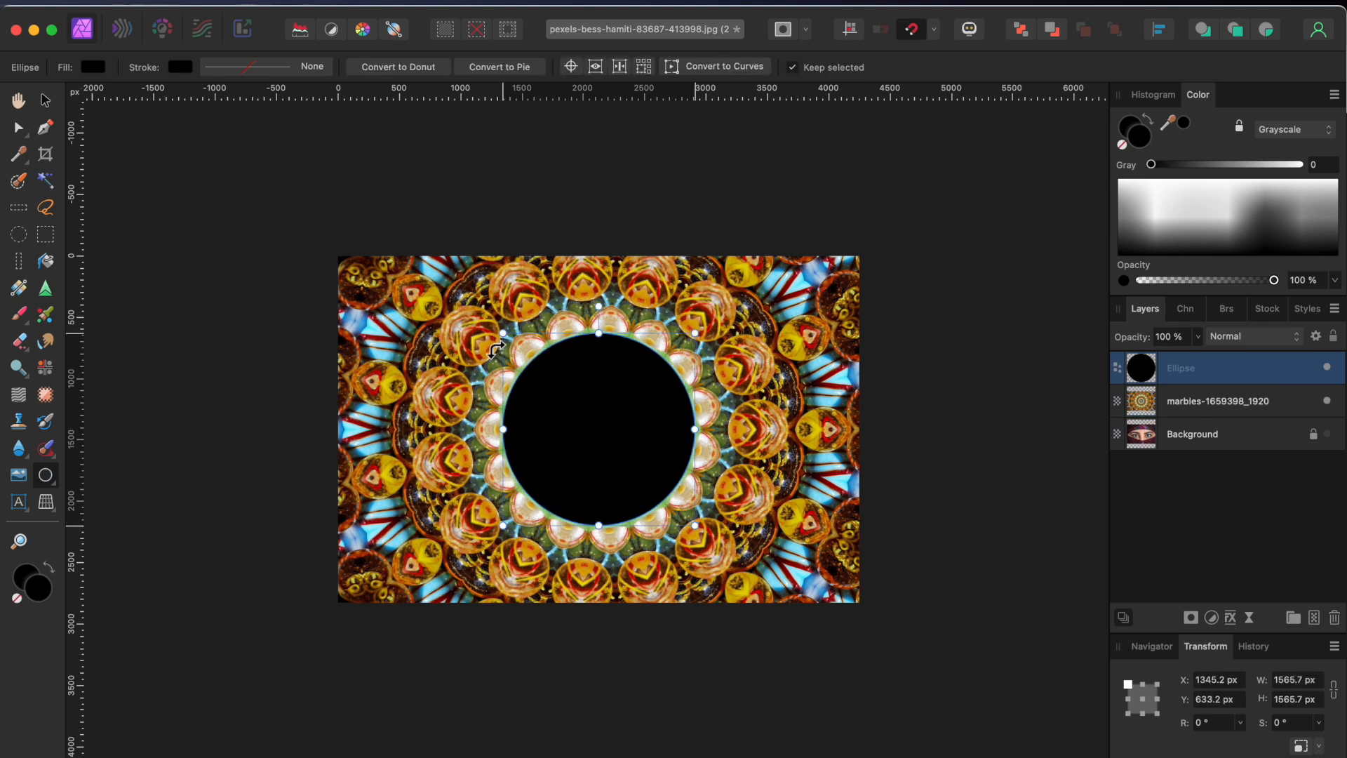
{"action": "left_click", "coordinate": [1214, 402]}
{"action": "left_click_drag", "start_coordinate": [1202, 402], "coordinate": [1218, 371]}
Draw a black circle about 231 px wide at the centre of the patterned disc as the pupil.
{"action": "key", "text": "v"}
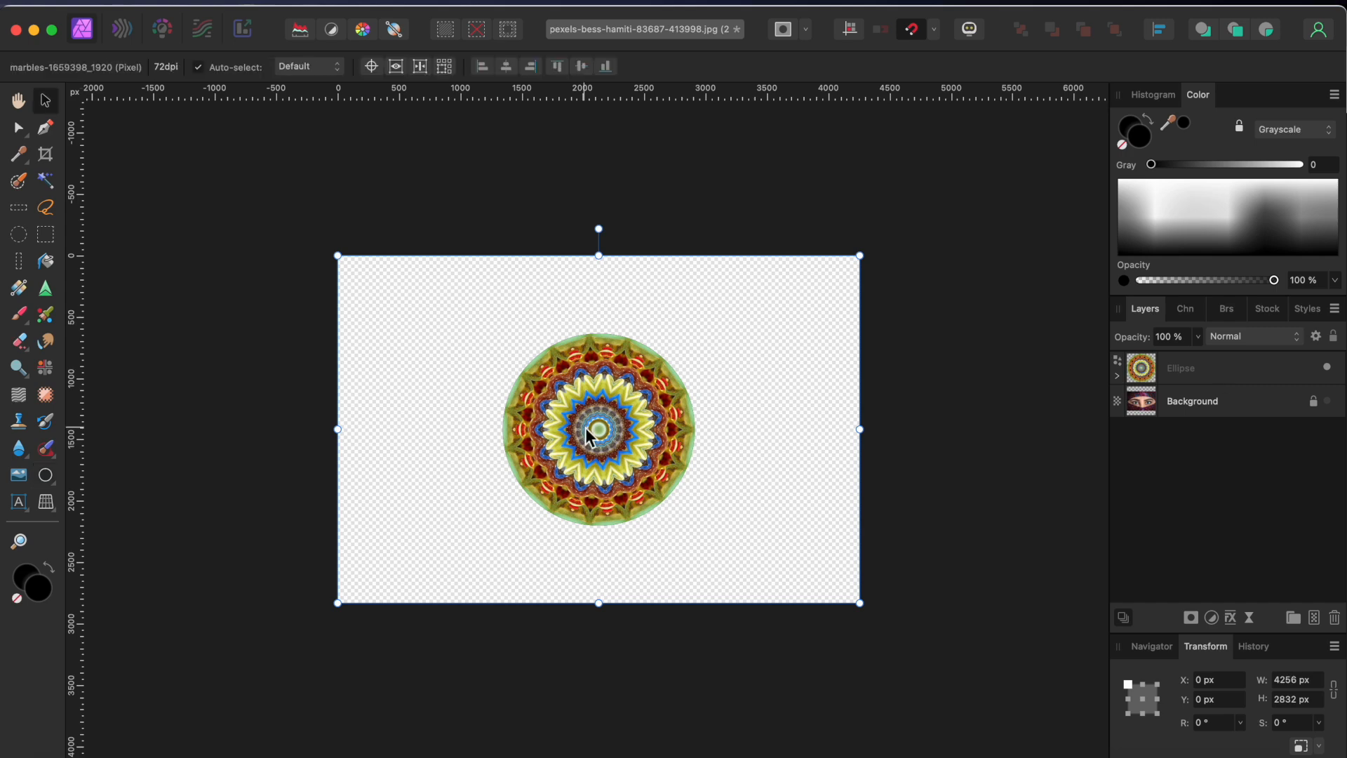
{"action": "scroll", "coordinate": [606, 415], "scroll_direction": "up", "scroll_amount": 6}
{"action": "scroll", "coordinate": [606, 415], "scroll_direction": "down", "scroll_amount": 4}
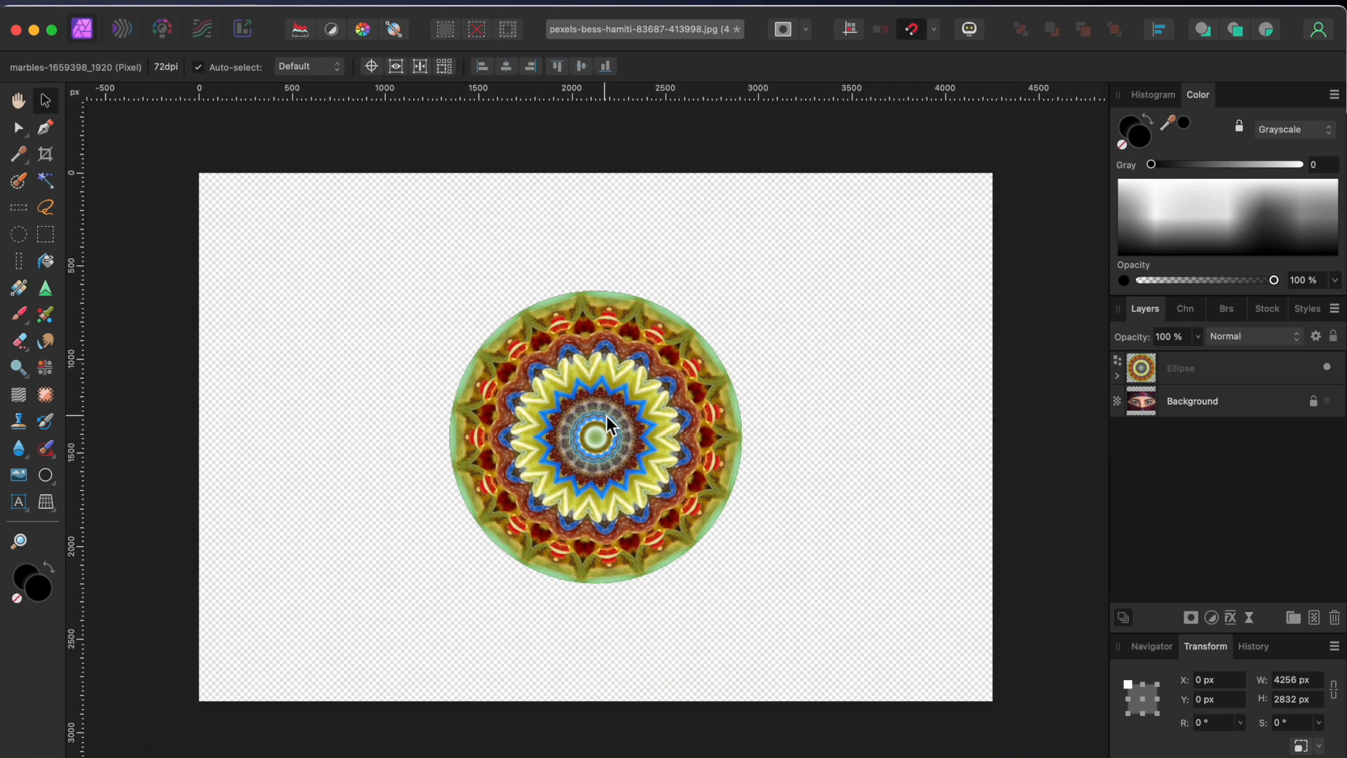
{"action": "double_click", "coordinate": [522, 463]}
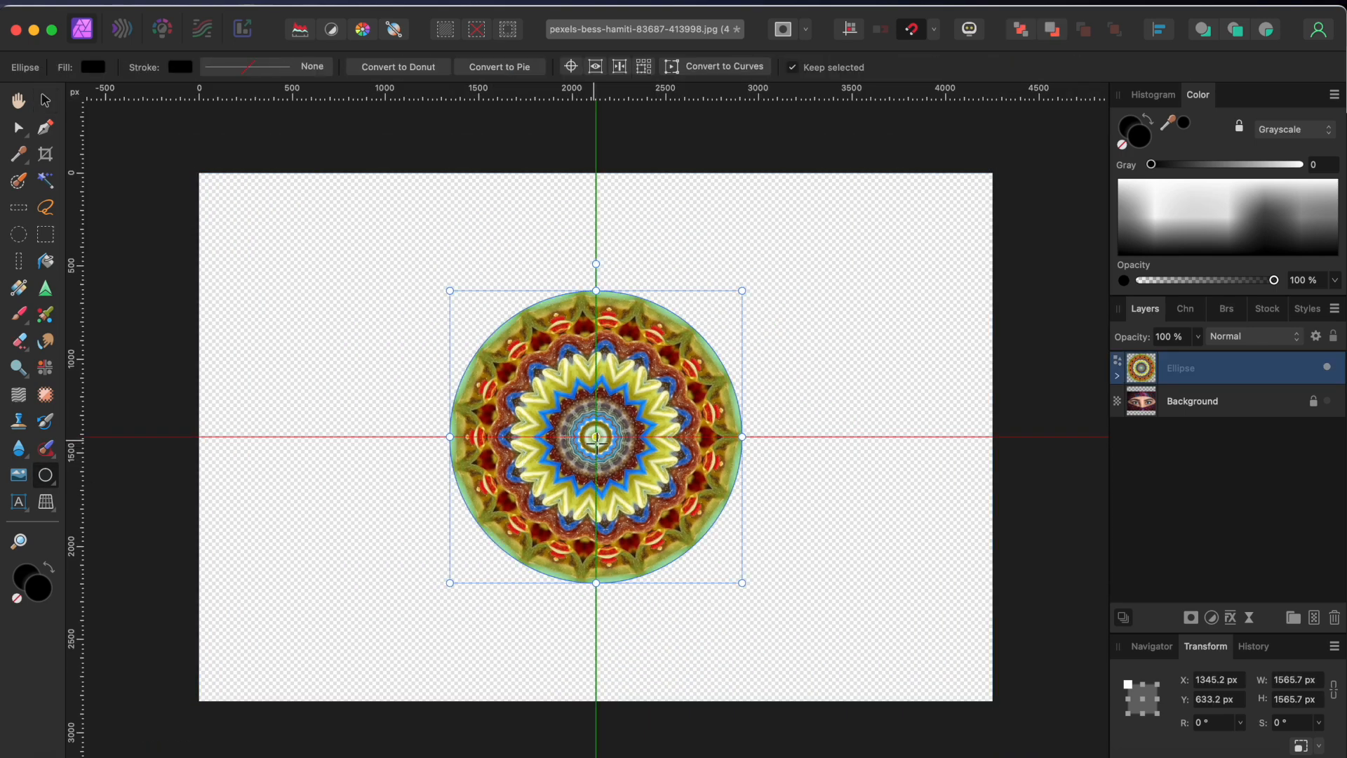
{"action": "left_click_drag", "start_coordinate": [598, 440], "coordinate": [621, 463]}
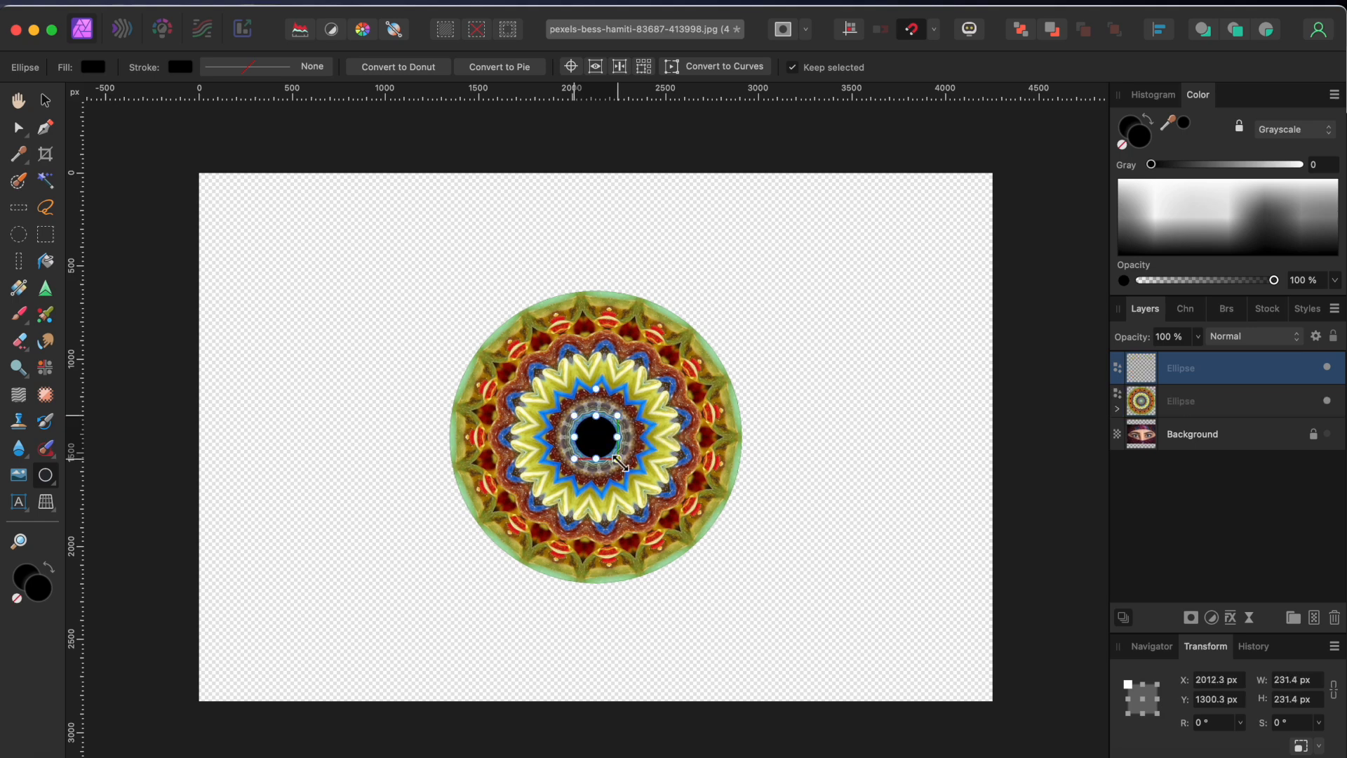
Group the pupil circle with the patterned disc and duplicate the group.
{"action": "left_click", "coordinate": [1193, 398], "text": "shift"}
{"action": "right_click", "coordinate": [1192, 399]}
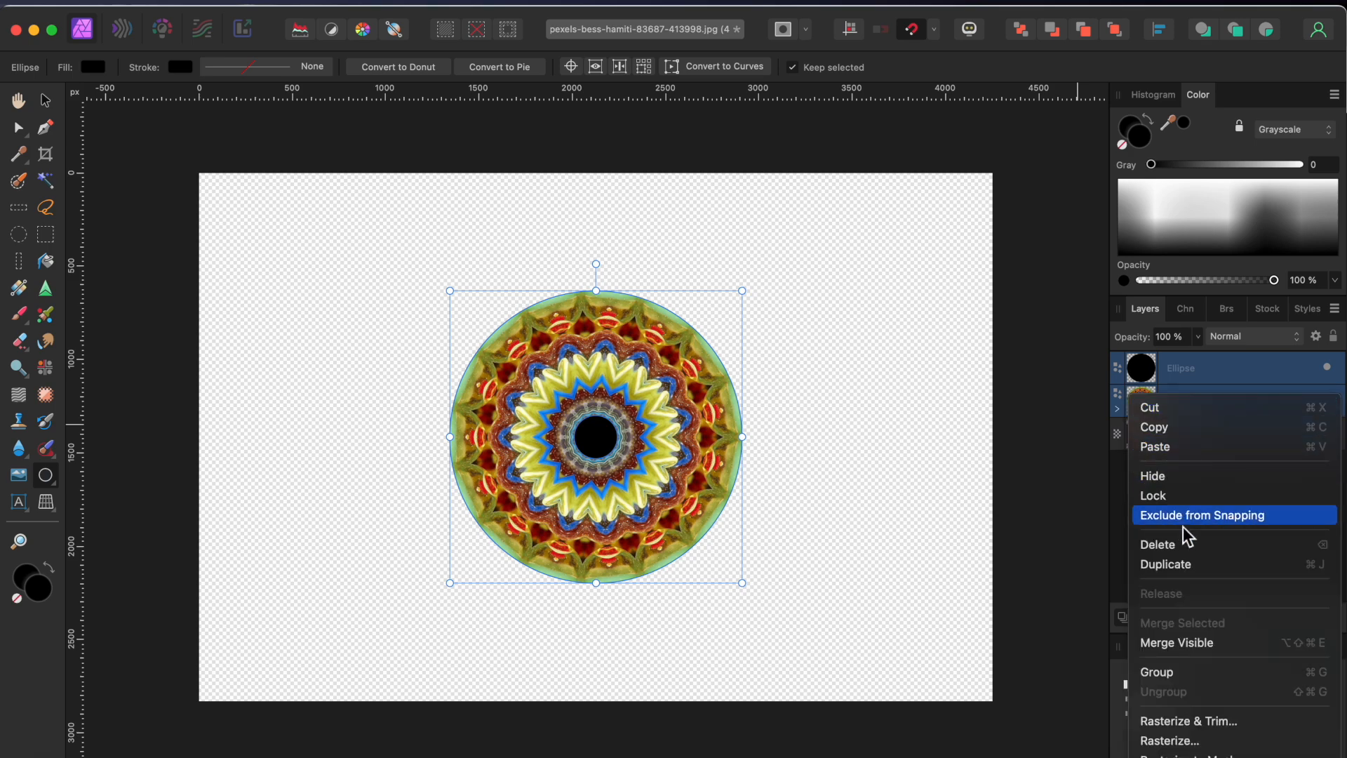
{"action": "left_click", "coordinate": [1170, 673]}
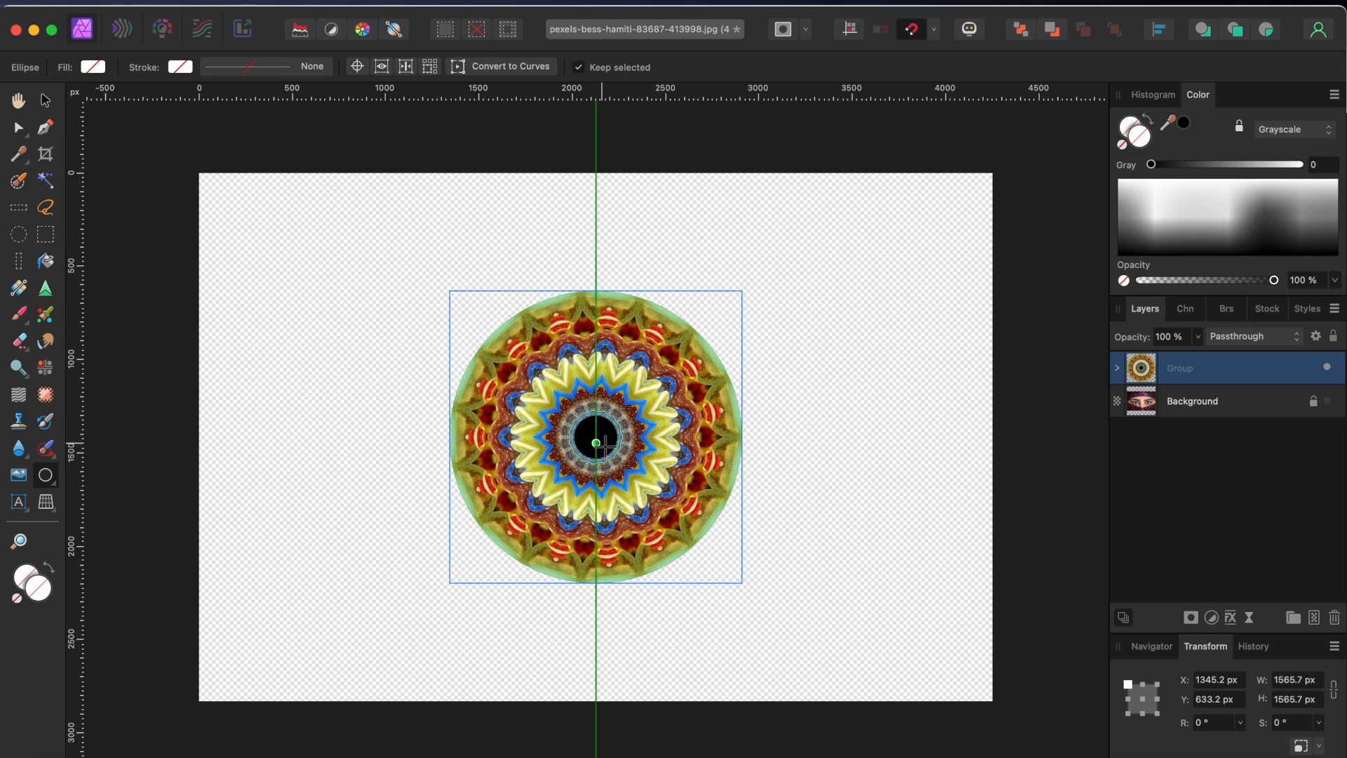
{"action": "key", "text": "super+j"}
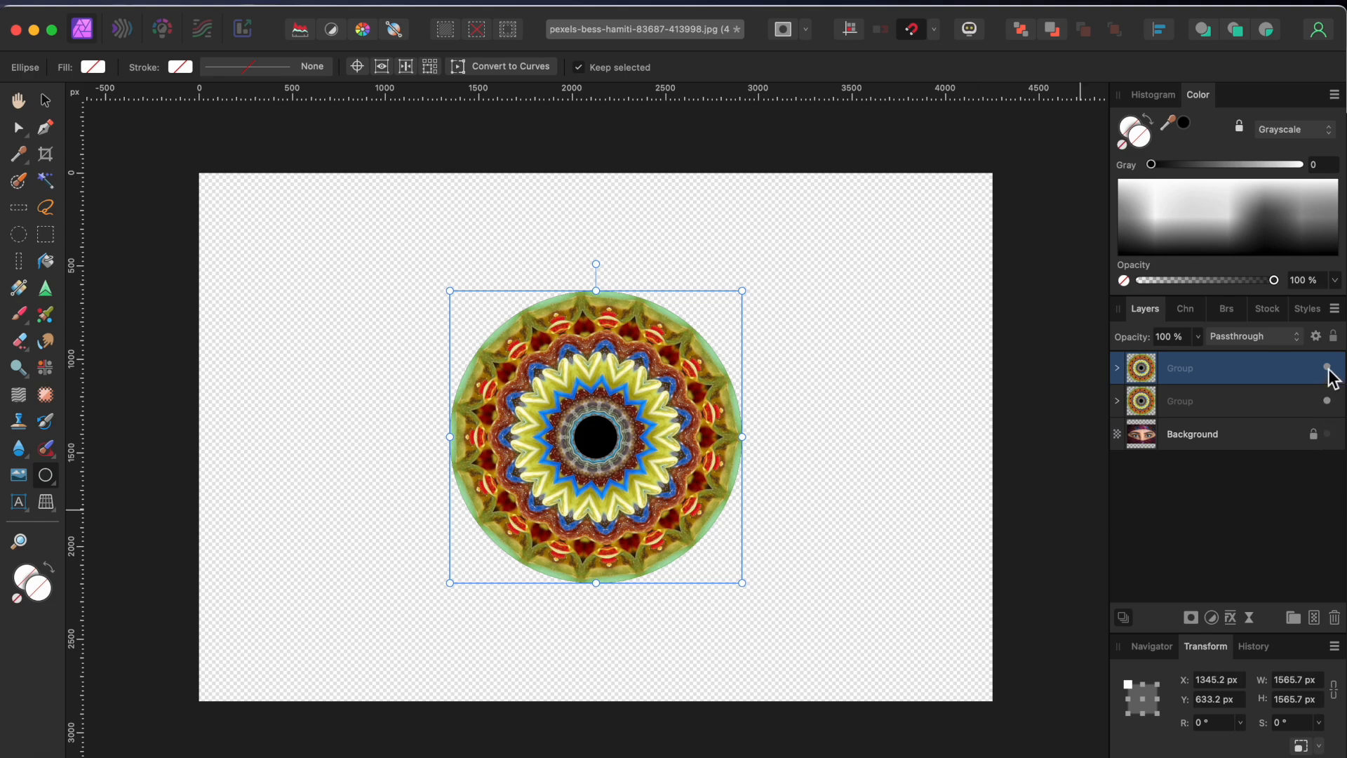
Hide both iris groups, show the Background eye photo and select its layer.
{"action": "left_click", "coordinate": [1327, 401]}
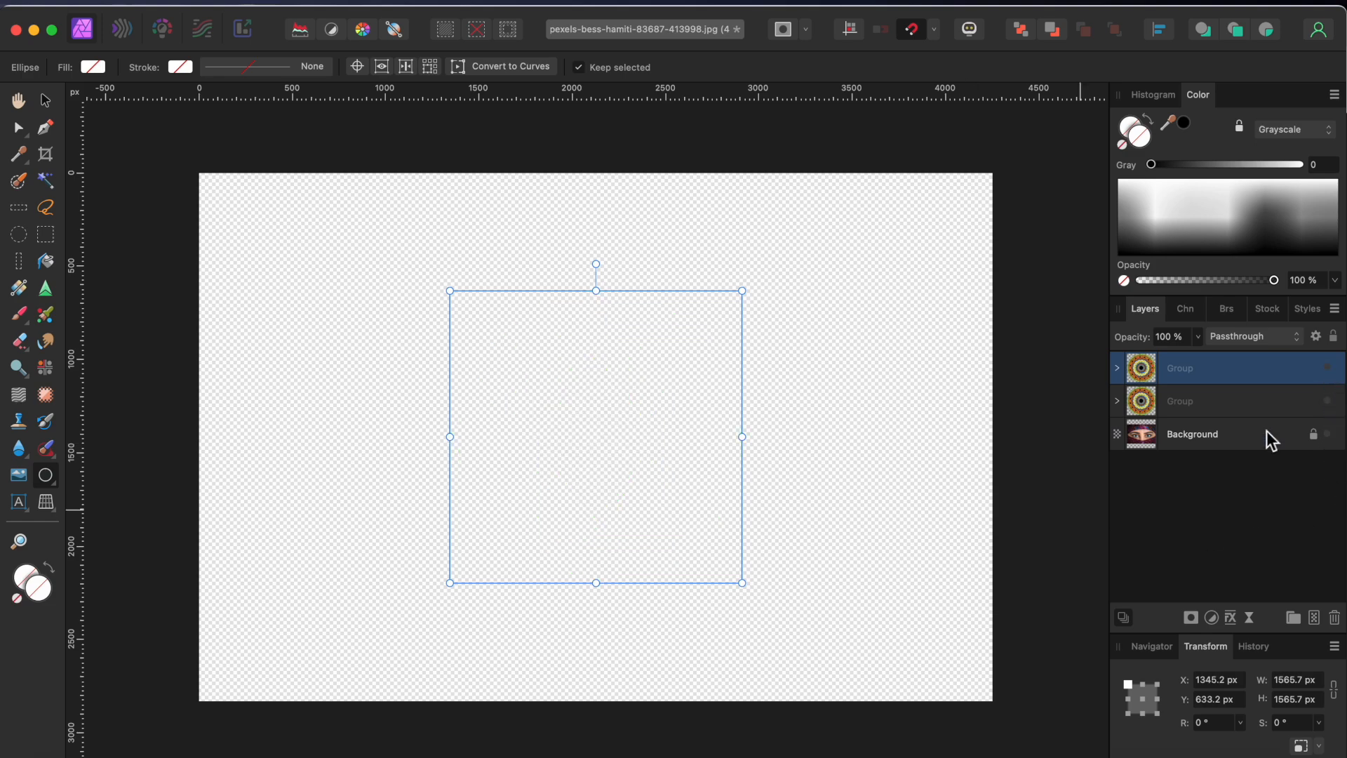
{"action": "left_click", "coordinate": [1327, 434]}
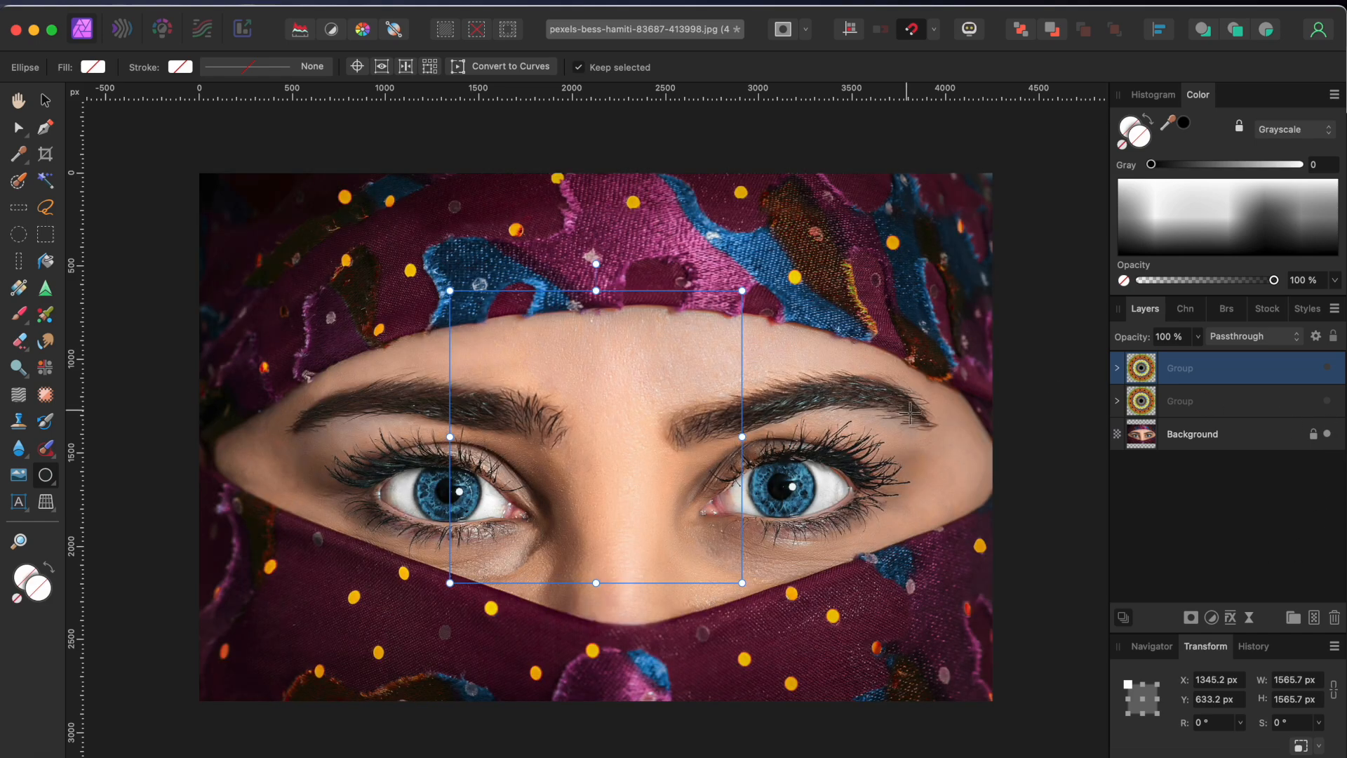
{"action": "left_click", "coordinate": [45, 100]}
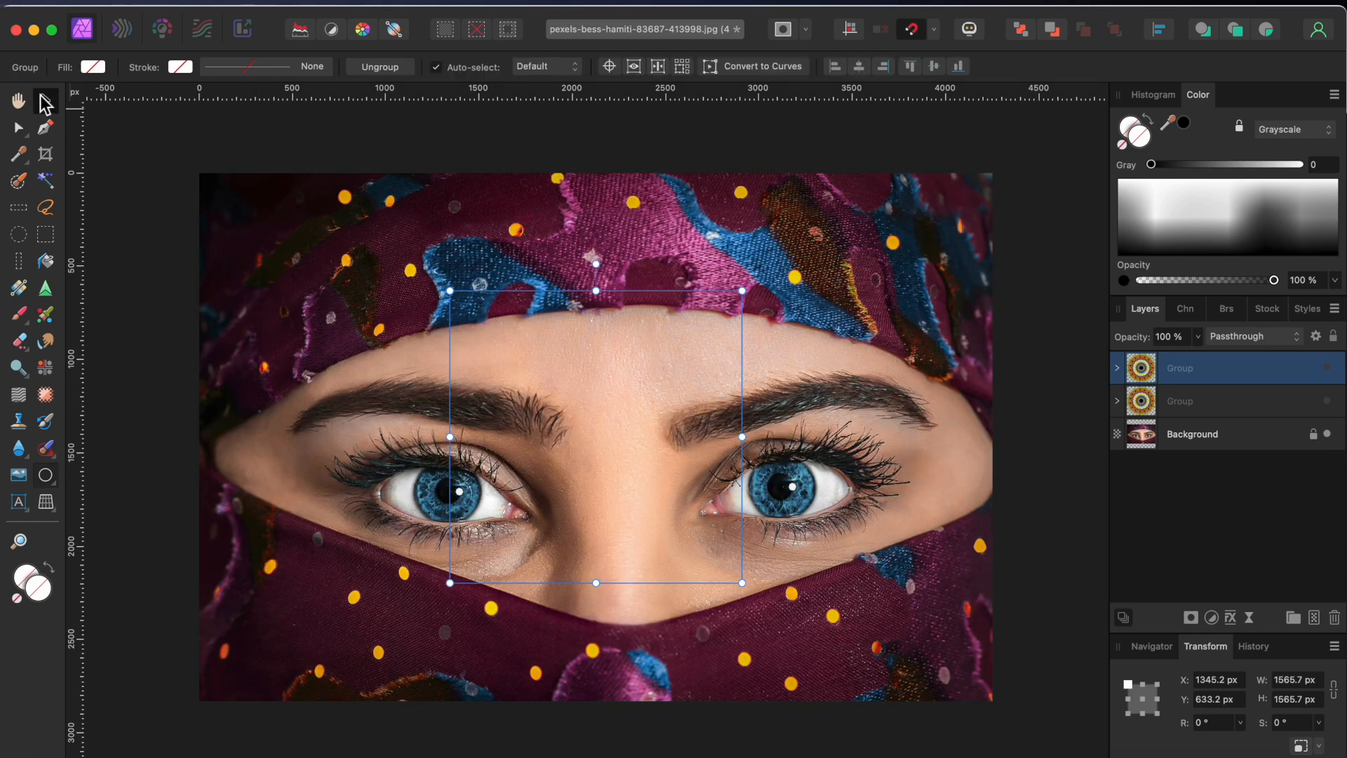
{"action": "left_click", "coordinate": [260, 275]}
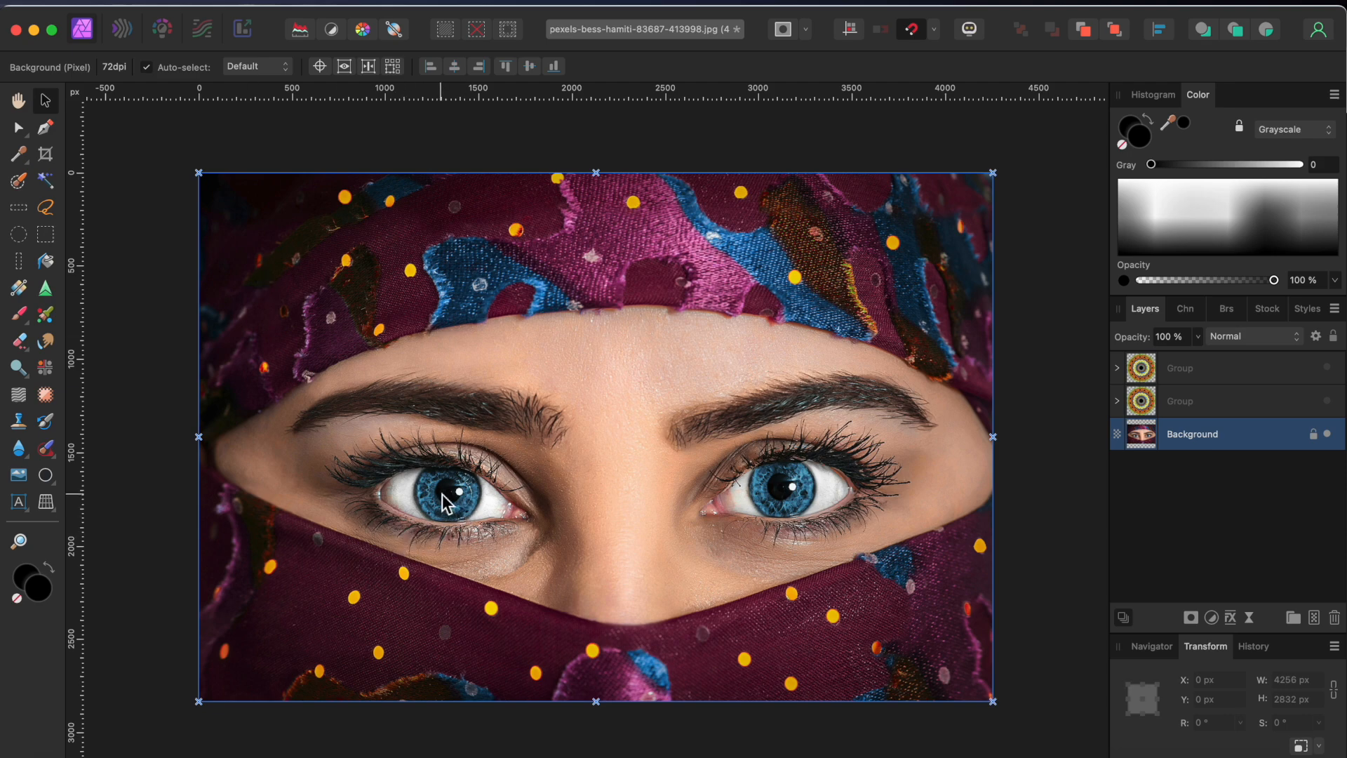
Lasso the upper eyelid and lashes above the photo's left iris, about 438 × 177 px, and copy them to a new layer.
{"action": "scroll", "coordinate": [446, 502], "scroll_direction": "up", "scroll_amount": 6}
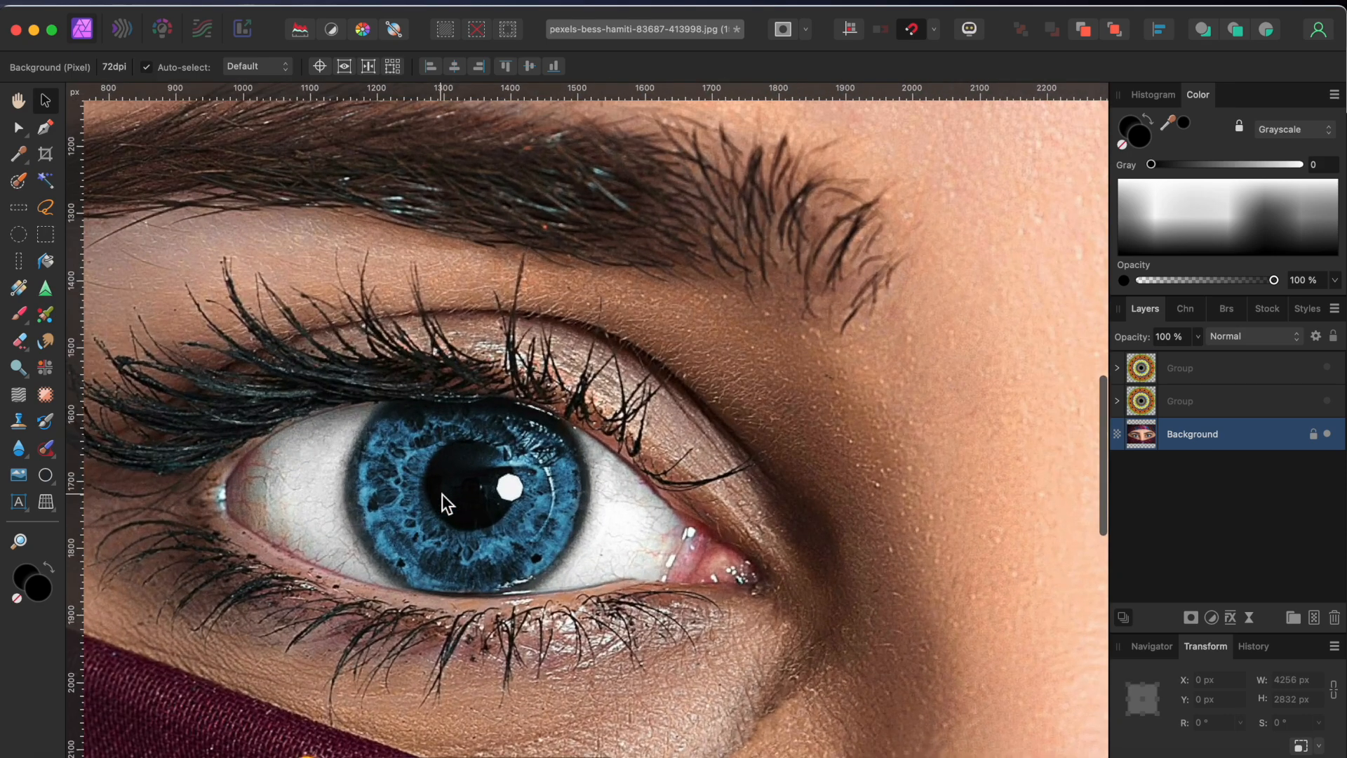
{"action": "left_click", "coordinate": [47, 206]}
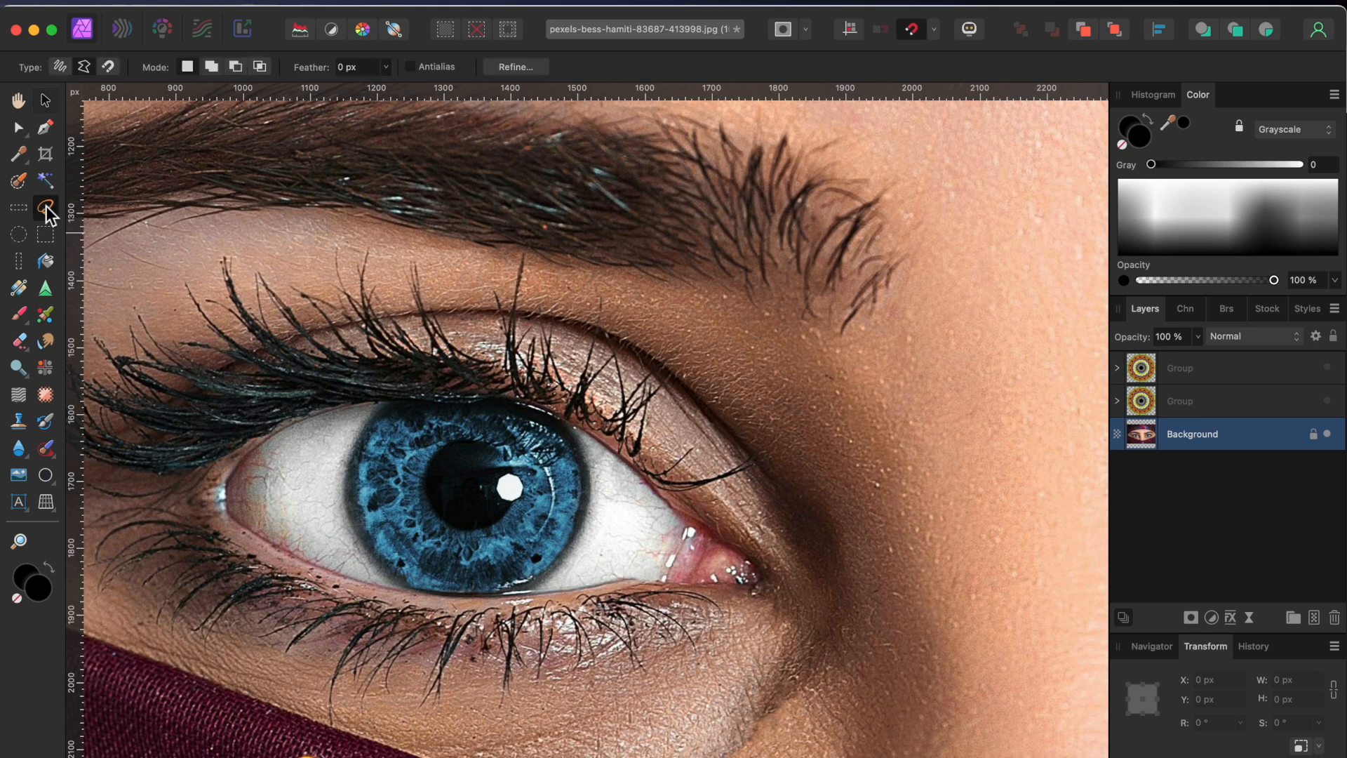
{"action": "mouse_move", "coordinate": [374, 402]}
{"action": "left_mouse_down"}
{"action": "mouse_move", "coordinate": [512, 400]}
{"action": "mouse_move", "coordinate": [574, 427]}
{"action": "left_mouse_up"}
{"action": "key", "text": "super+j"}
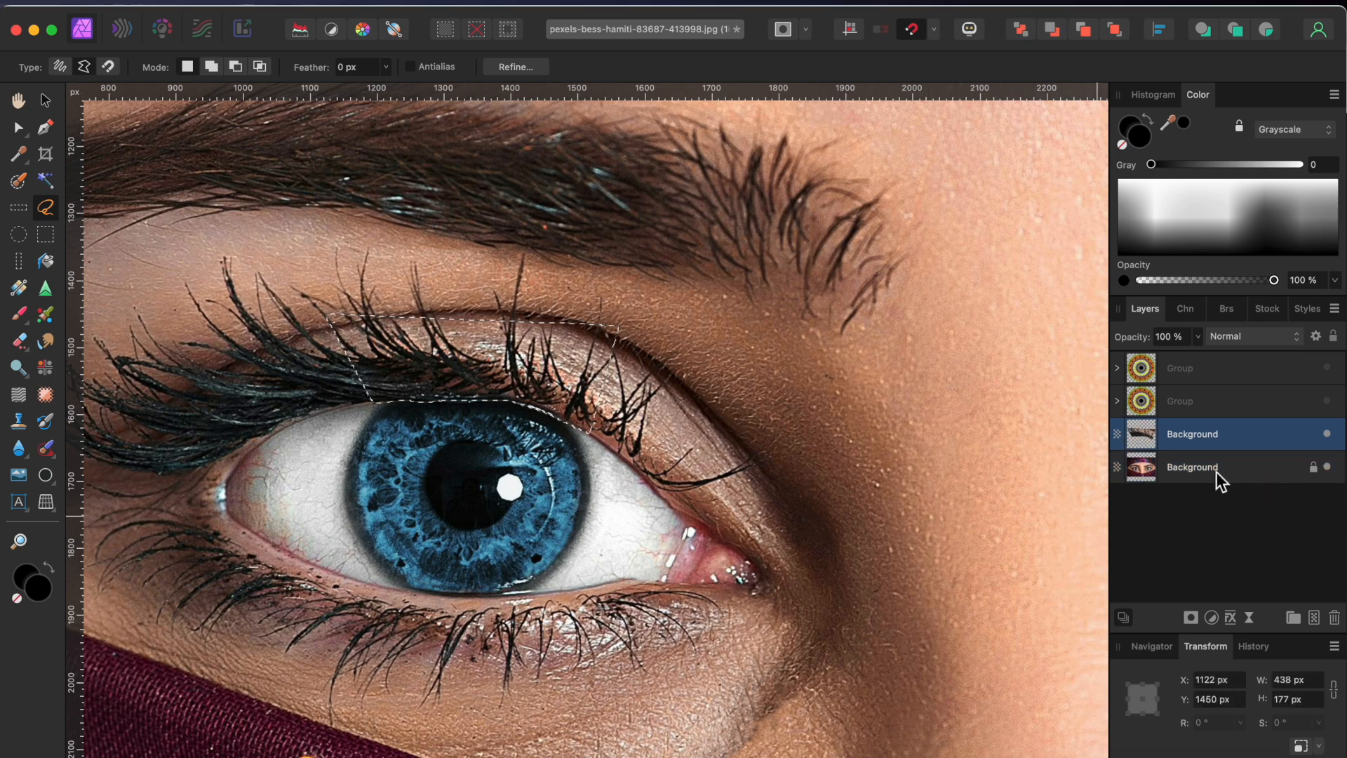
Outline the lower eyelid below the left iris on the locked Background layer, about 247 × 108 px, and copy it to a new layer.
{"action": "left_click", "coordinate": [1210, 473]}
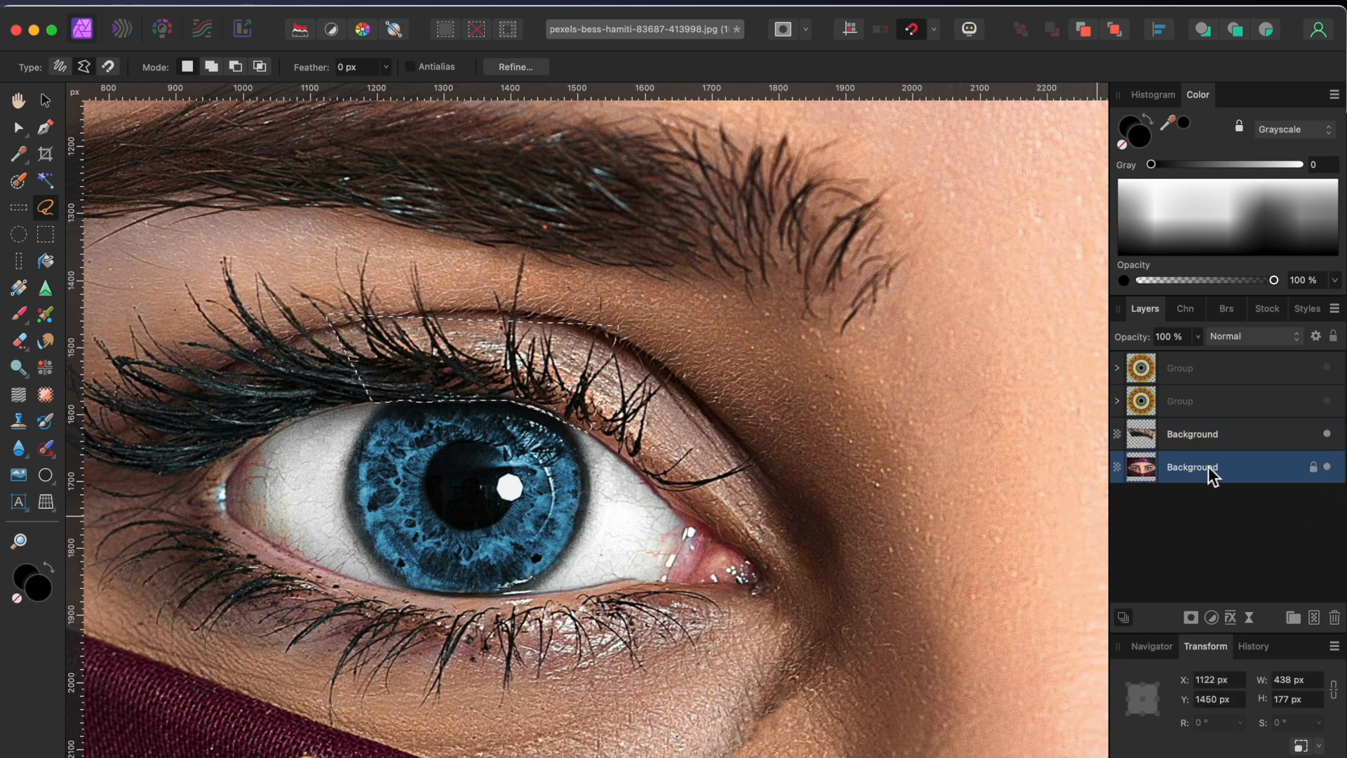
{"action": "left_click", "coordinate": [390, 591]}
{"action": "left_click", "coordinate": [435, 599]}
{"action": "left_click", "coordinate": [500, 601]}
{"action": "left_click", "coordinate": [546, 595]}
{"action": "left_click", "coordinate": [555, 661]}
{"action": "left_click", "coordinate": [395, 655]}
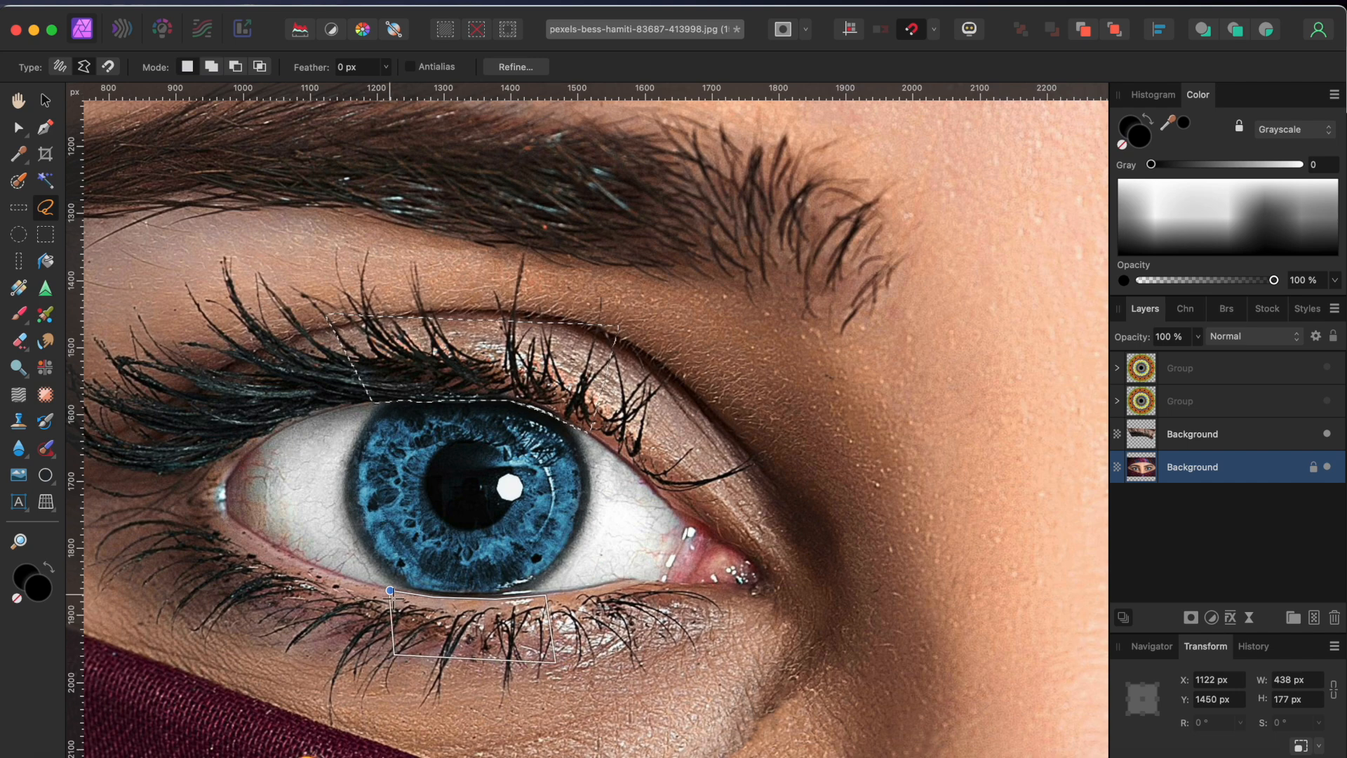
{"action": "left_click", "coordinate": [391, 590]}
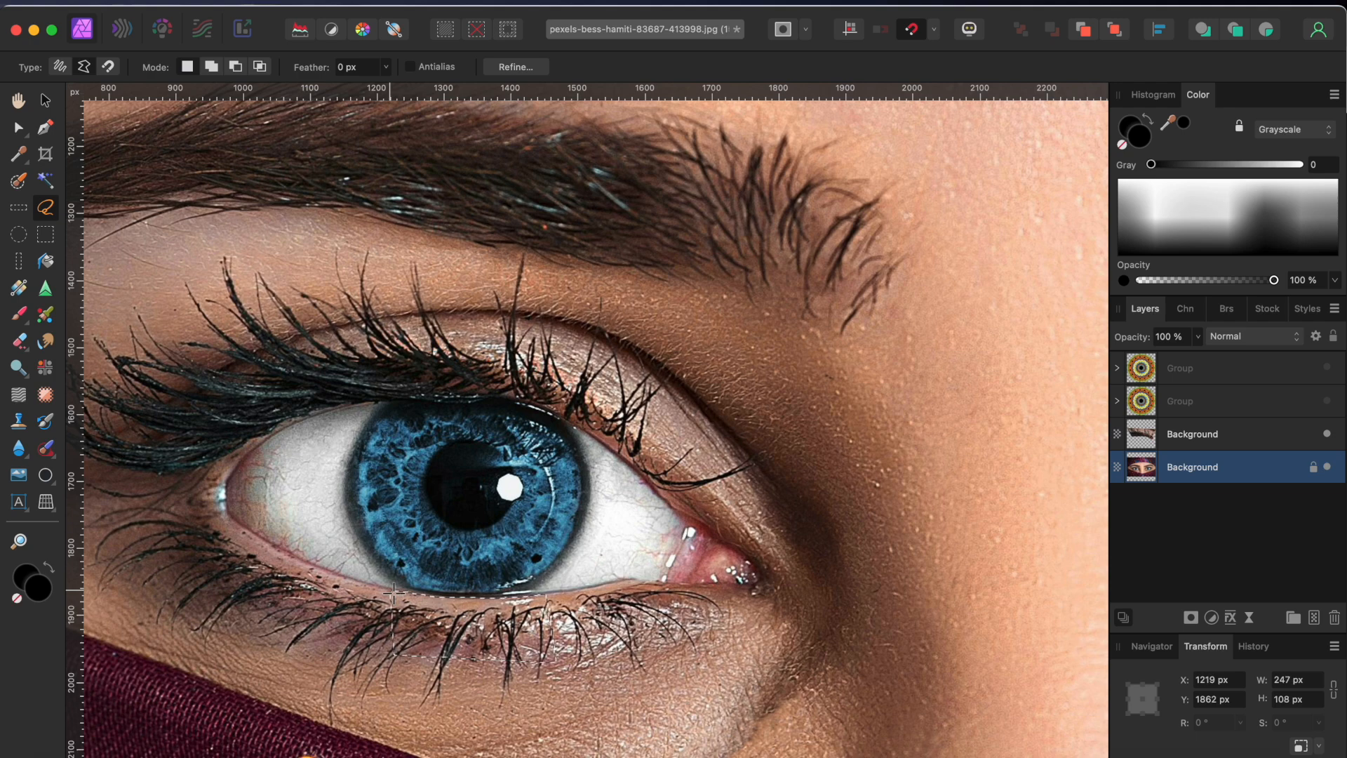
{"action": "key", "text": "super+j"}
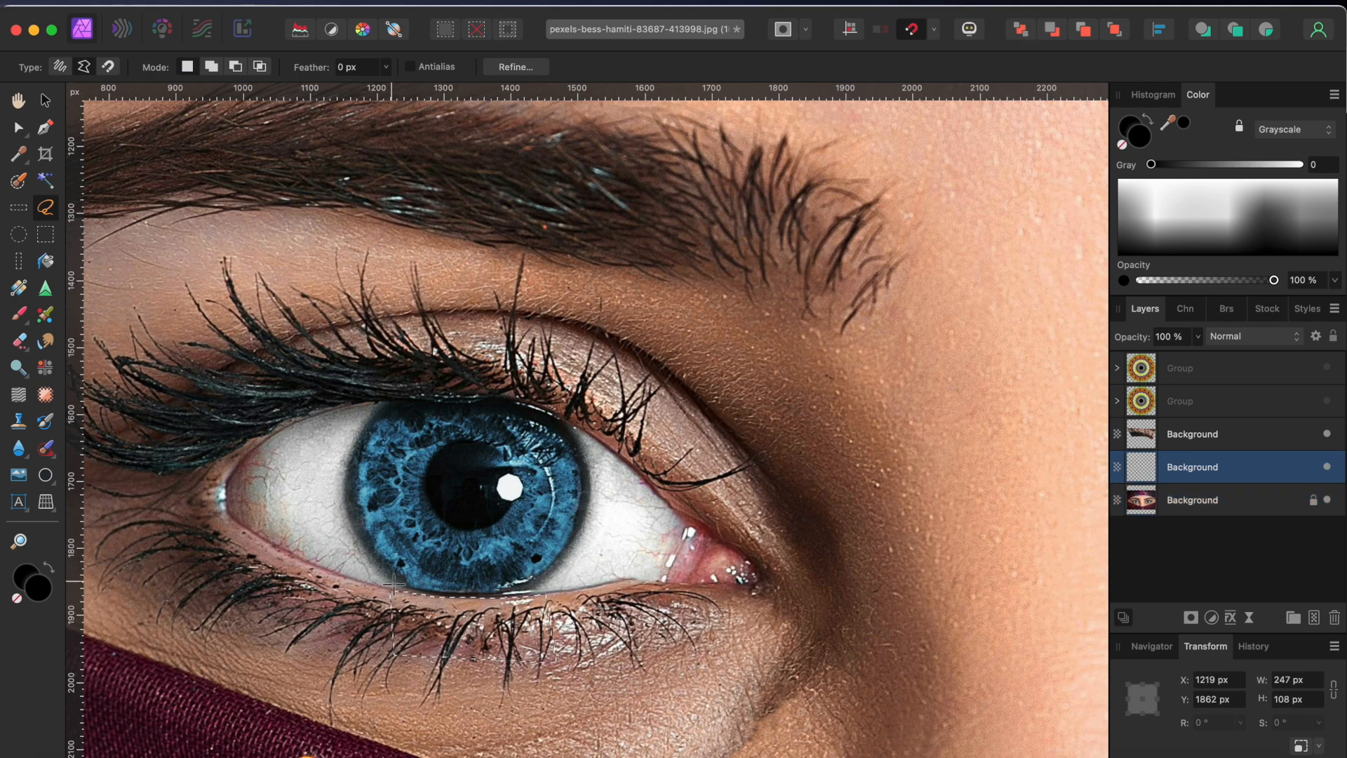
Outline the upper eyelid above the photo's right iris, about 308 × 176 px, and copy it from the locked Background to a new layer.
{"action": "scroll", "coordinate": [690, 608], "scroll_direction": "right", "scroll_amount": 10}
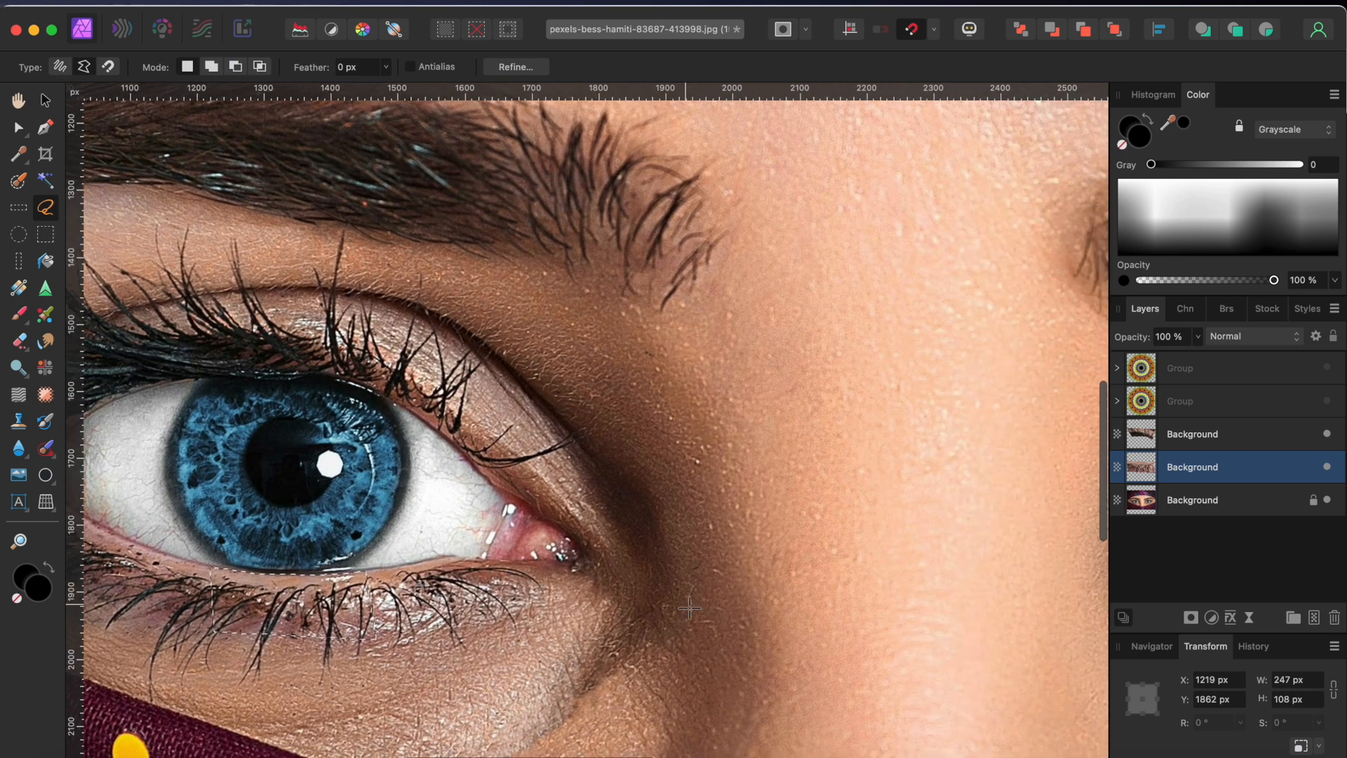
{"action": "scroll", "coordinate": [689, 608], "scroll_direction": "right", "scroll_amount": 10}
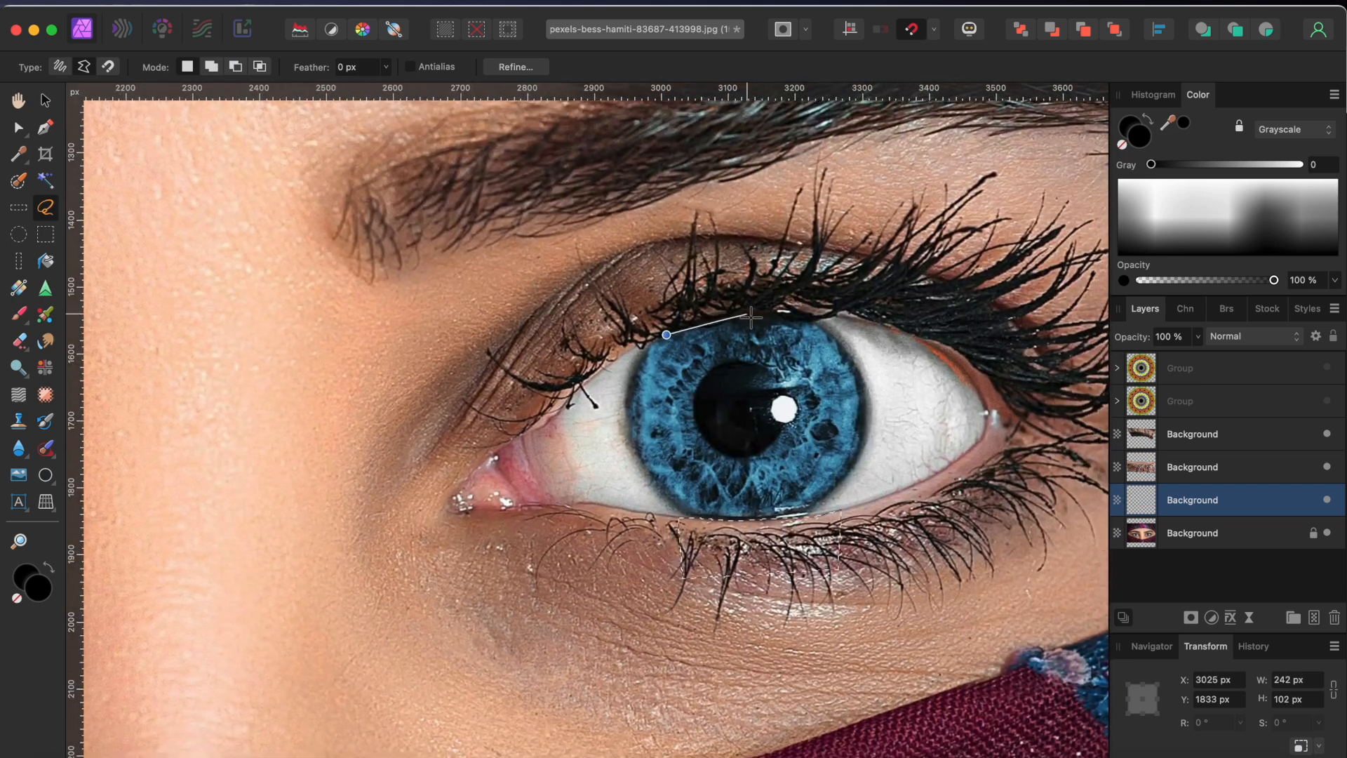
{"action": "left_click", "coordinate": [750, 315]}
{"action": "left_click", "coordinate": [795, 317]}
{"action": "left_click", "coordinate": [844, 317]}
{"action": "left_click", "coordinate": [832, 240]}
{"action": "left_click", "coordinate": [639, 272]}
{"action": "left_click", "coordinate": [639, 355]}
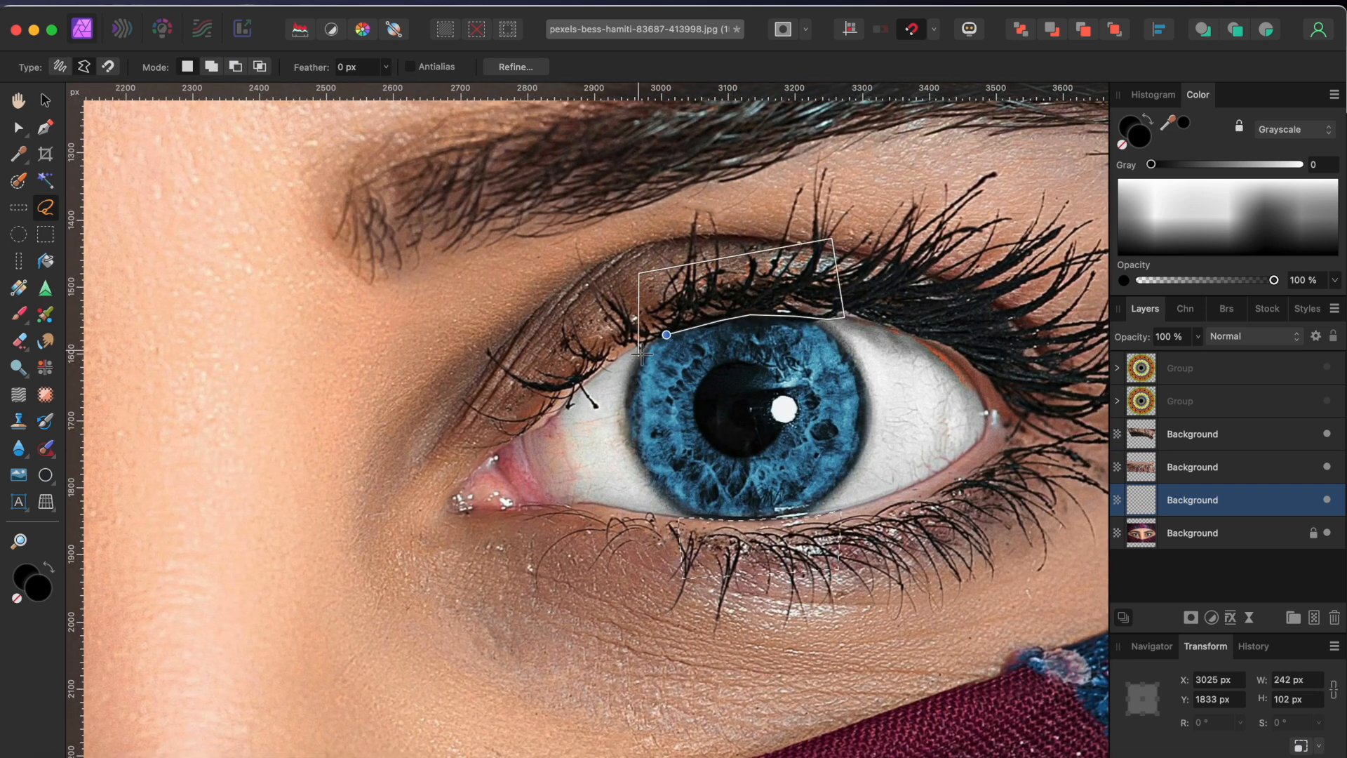
{"action": "left_click", "coordinate": [665, 335]}
{"action": "left_click", "coordinate": [1182, 531]}
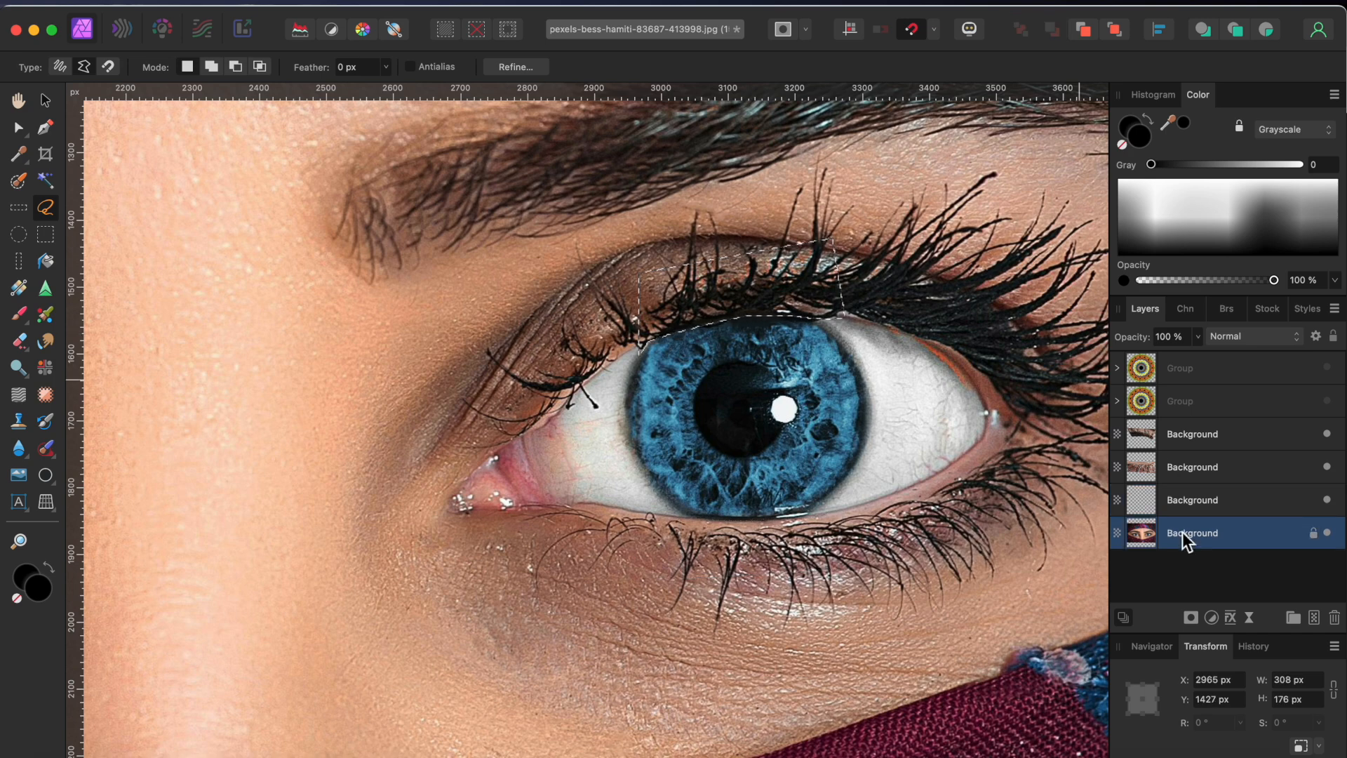
{"action": "key", "text": "super+j"}
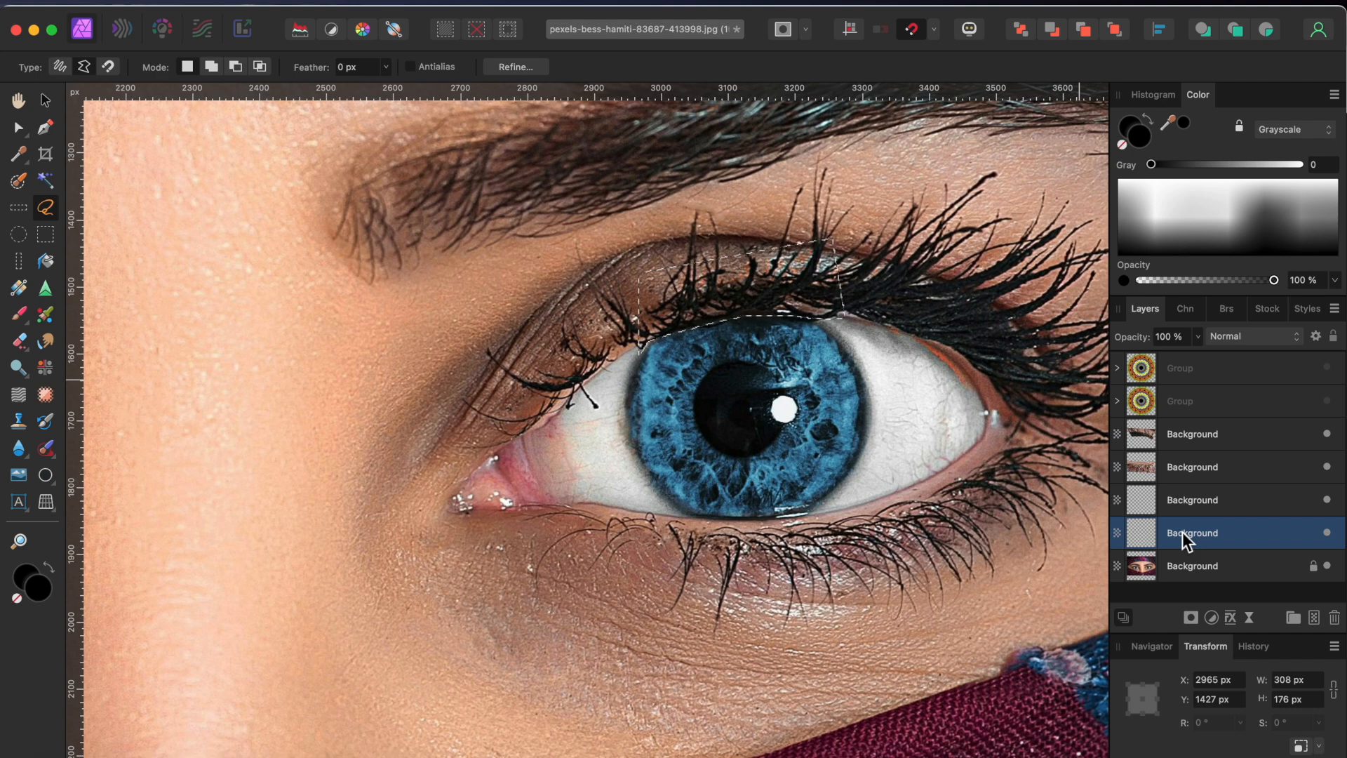
Move the lower iris group beneath the eyelid copies, directly above the locked Background layer.
{"action": "left_click_drag", "start_coordinate": [1175, 402], "coordinate": [1201, 549]}
{"action": "scroll", "coordinate": [752, 559], "scroll_direction": "down", "scroll_amount": 5}
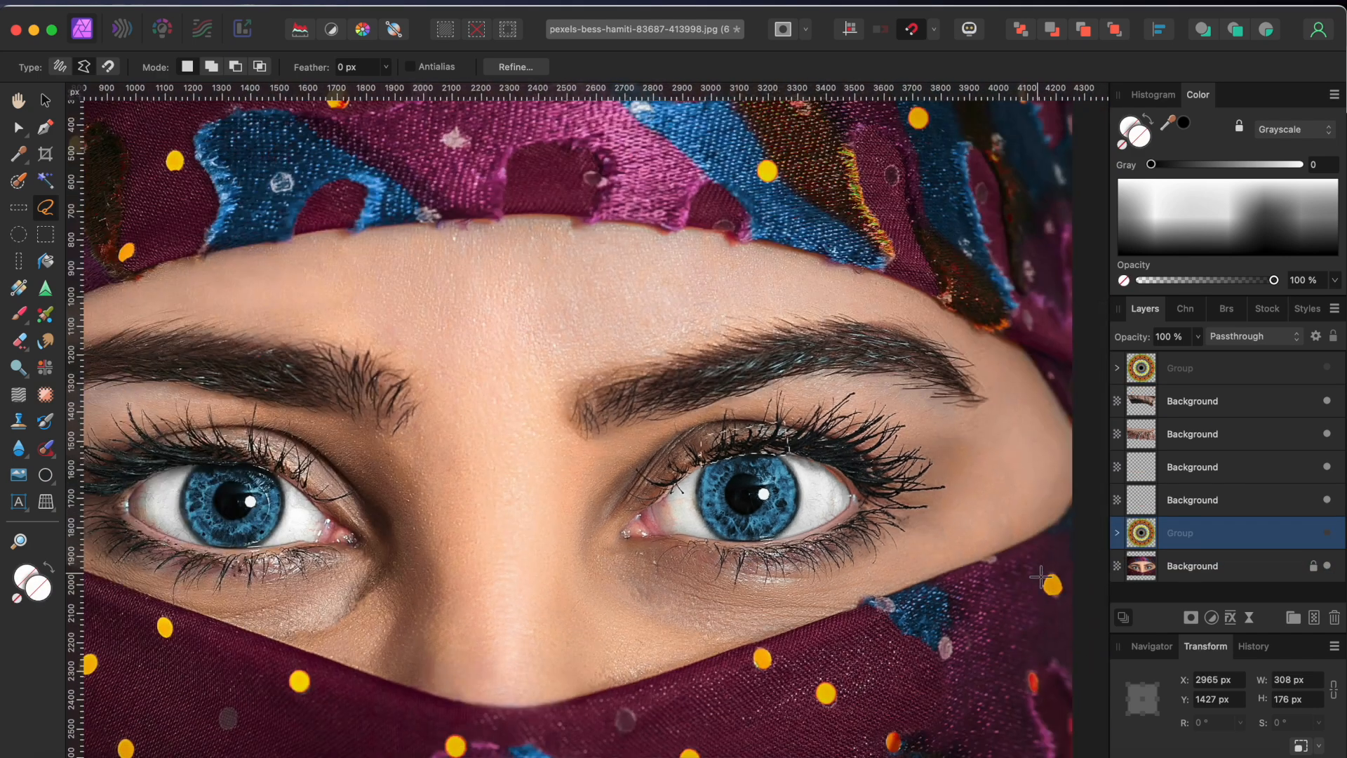
{"action": "scroll", "coordinate": [667, 533], "scroll_direction": "down", "scroll_amount": 4}
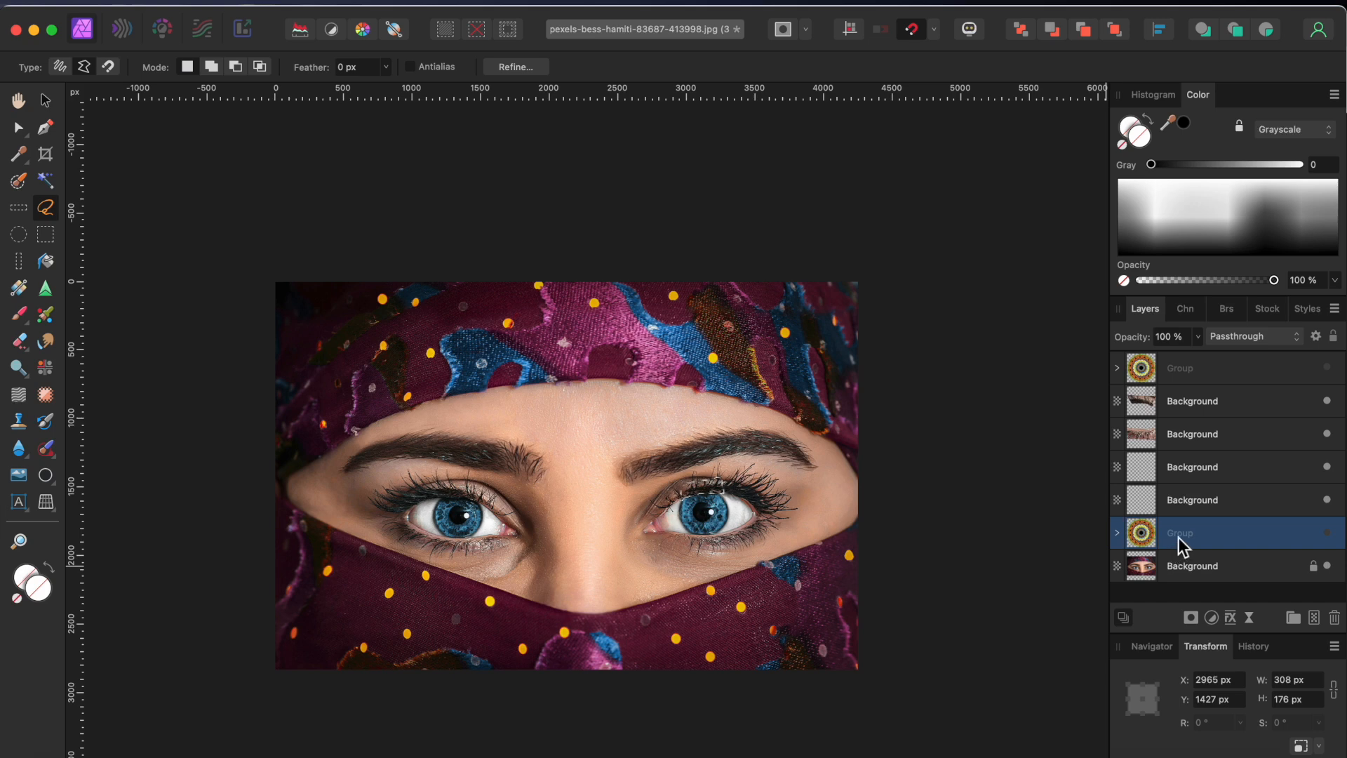
Place the lower iris group directly beneath the top two eyelid copies and make it visible.
{"action": "left_click_drag", "start_coordinate": [1181, 535], "coordinate": [1159, 449]}
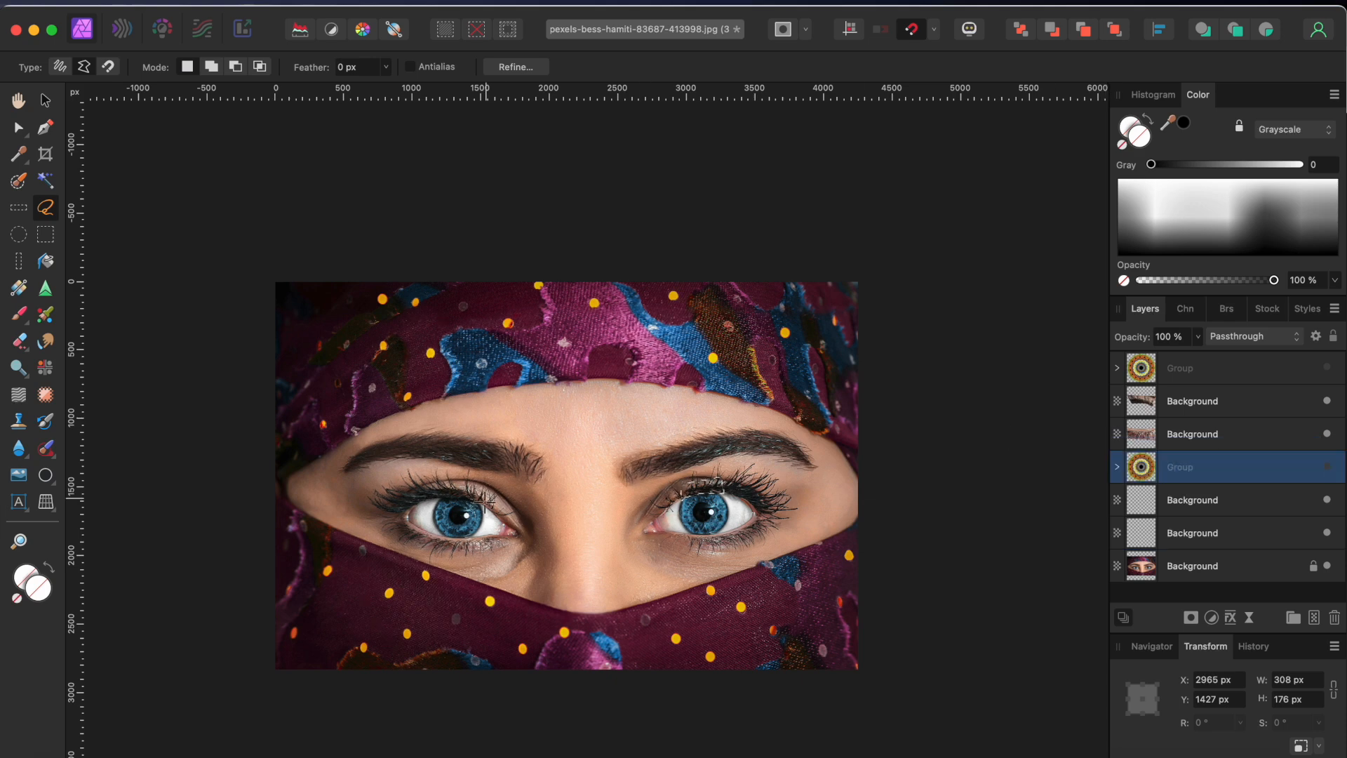
{"action": "left_click", "coordinate": [677, 545]}
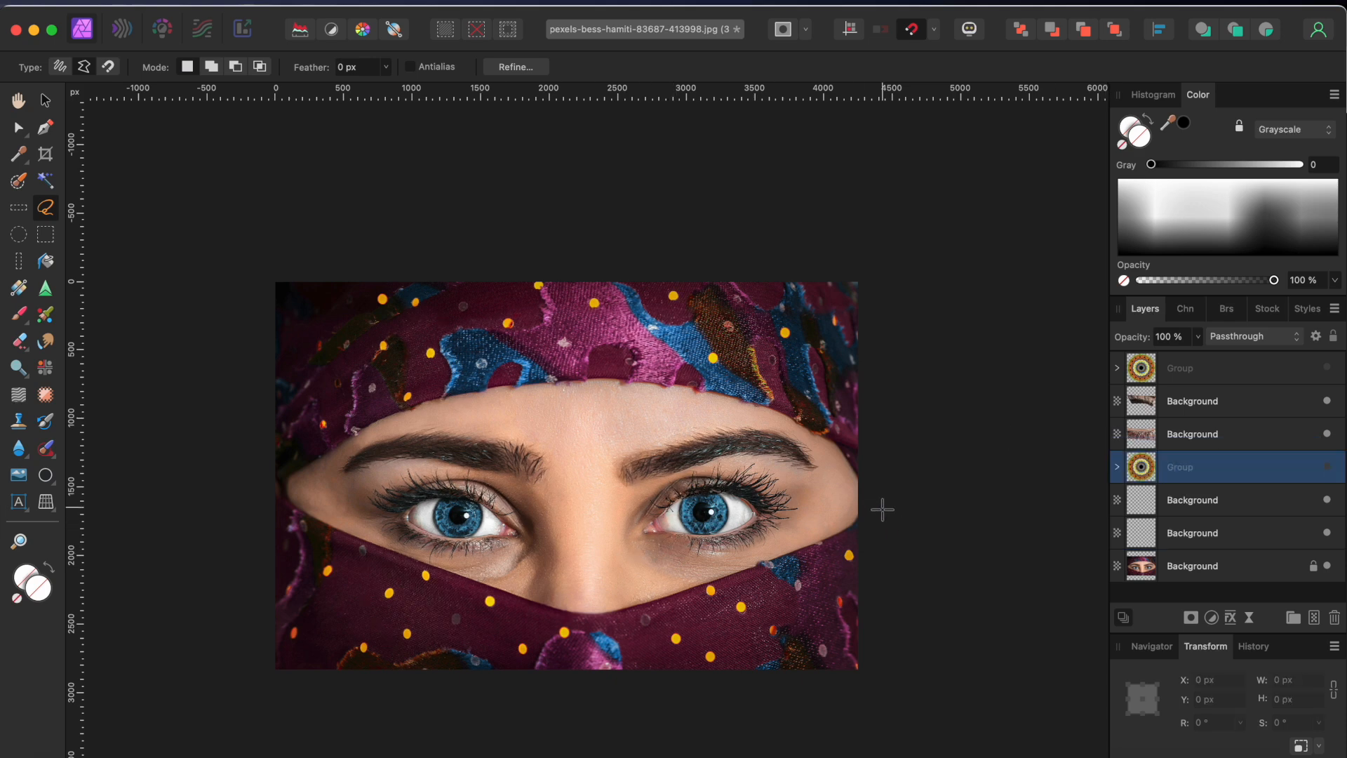
{"action": "left_click", "coordinate": [1328, 467]}
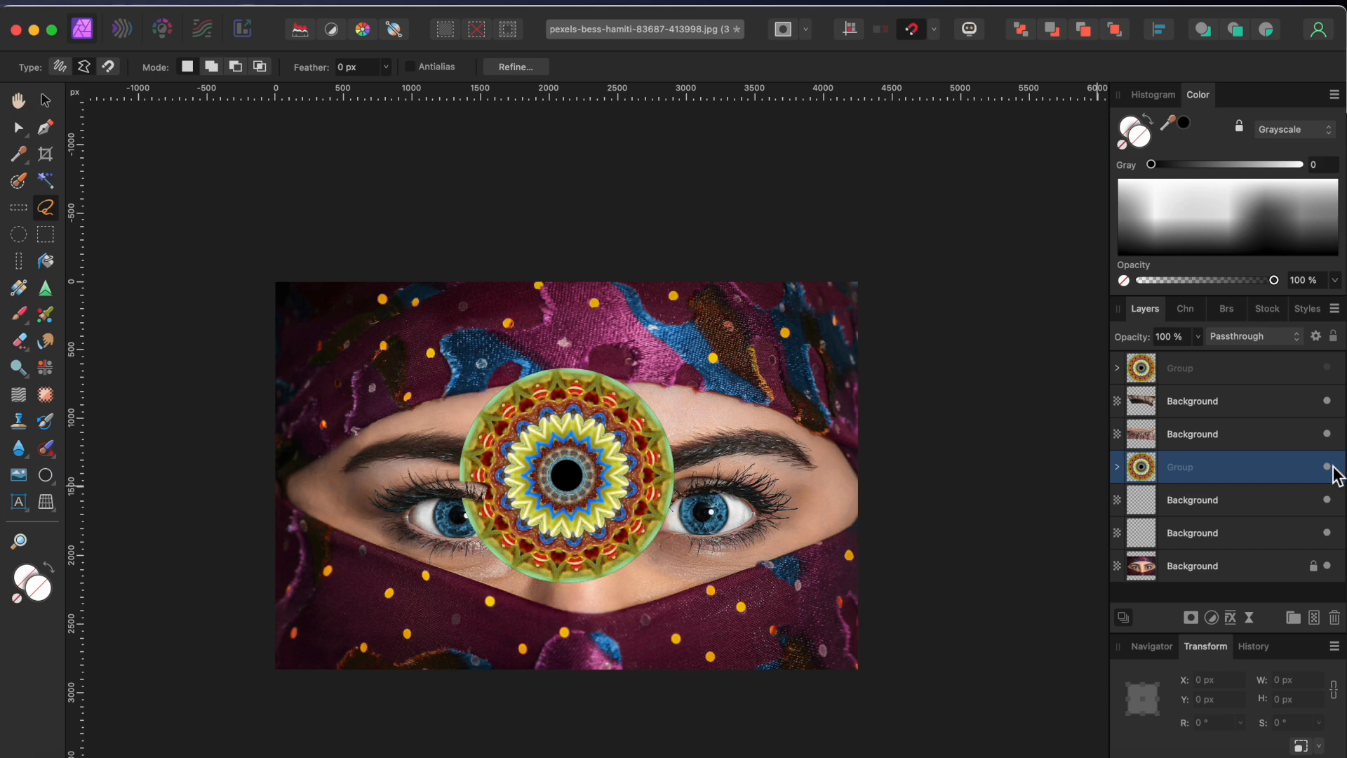
Scale the visible iris group down to about 445 px wide and move it over the photo's left iris.
{"action": "left_click", "coordinate": [45, 100]}
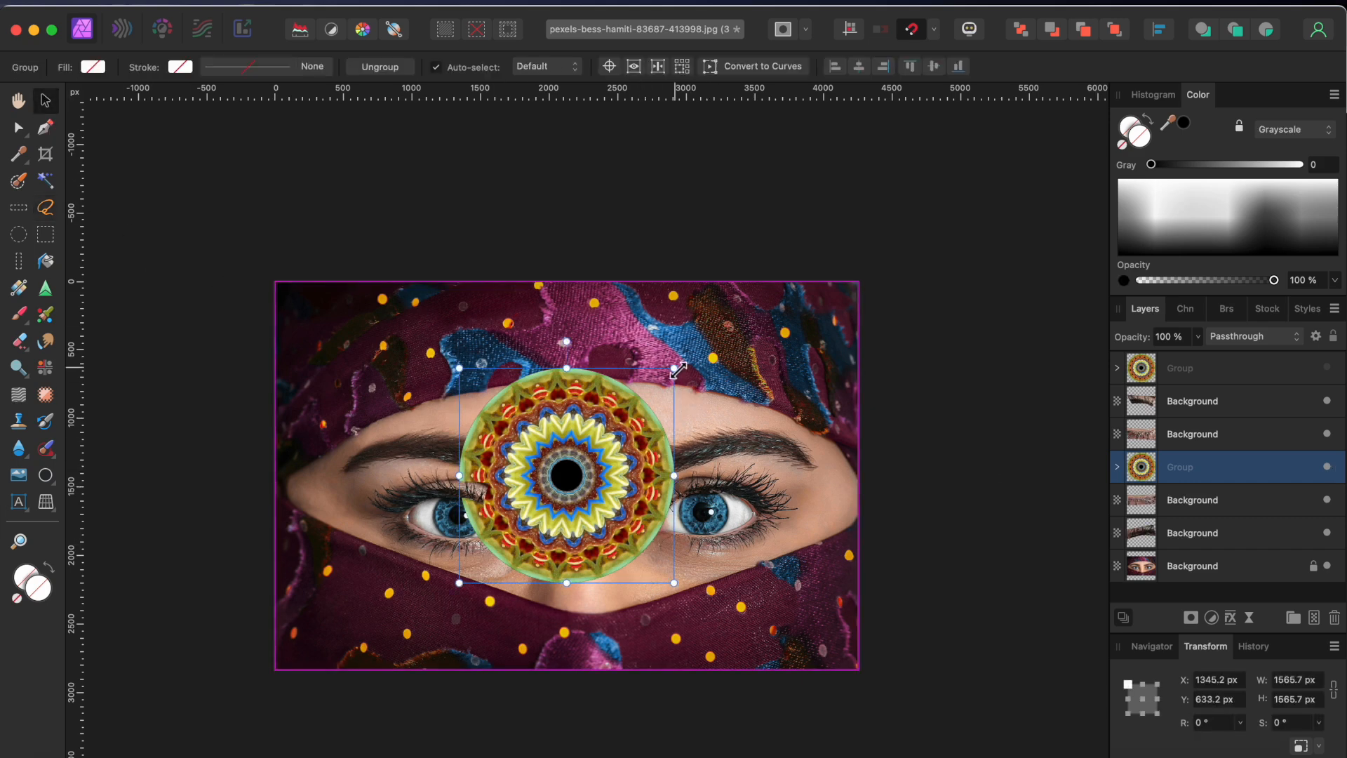
{"action": "left_click_drag", "start_coordinate": [674, 368], "coordinate": [484, 487]}
{"action": "scroll", "coordinate": [451, 595], "scroll_direction": "up", "scroll_amount": 5}
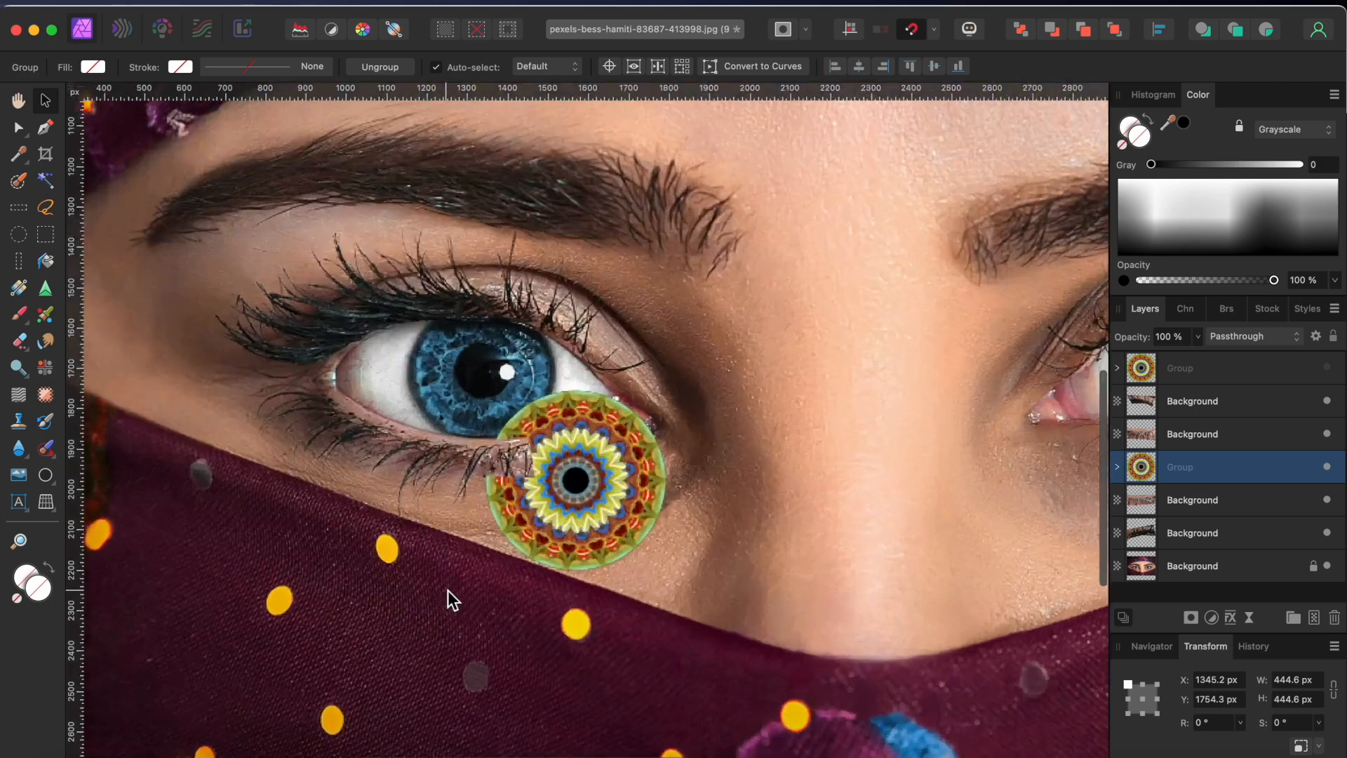
{"action": "left_click_drag", "start_coordinate": [601, 510], "coordinate": [520, 407]}
{"action": "scroll", "coordinate": [519, 407], "scroll_direction": "up", "scroll_amount": 5}
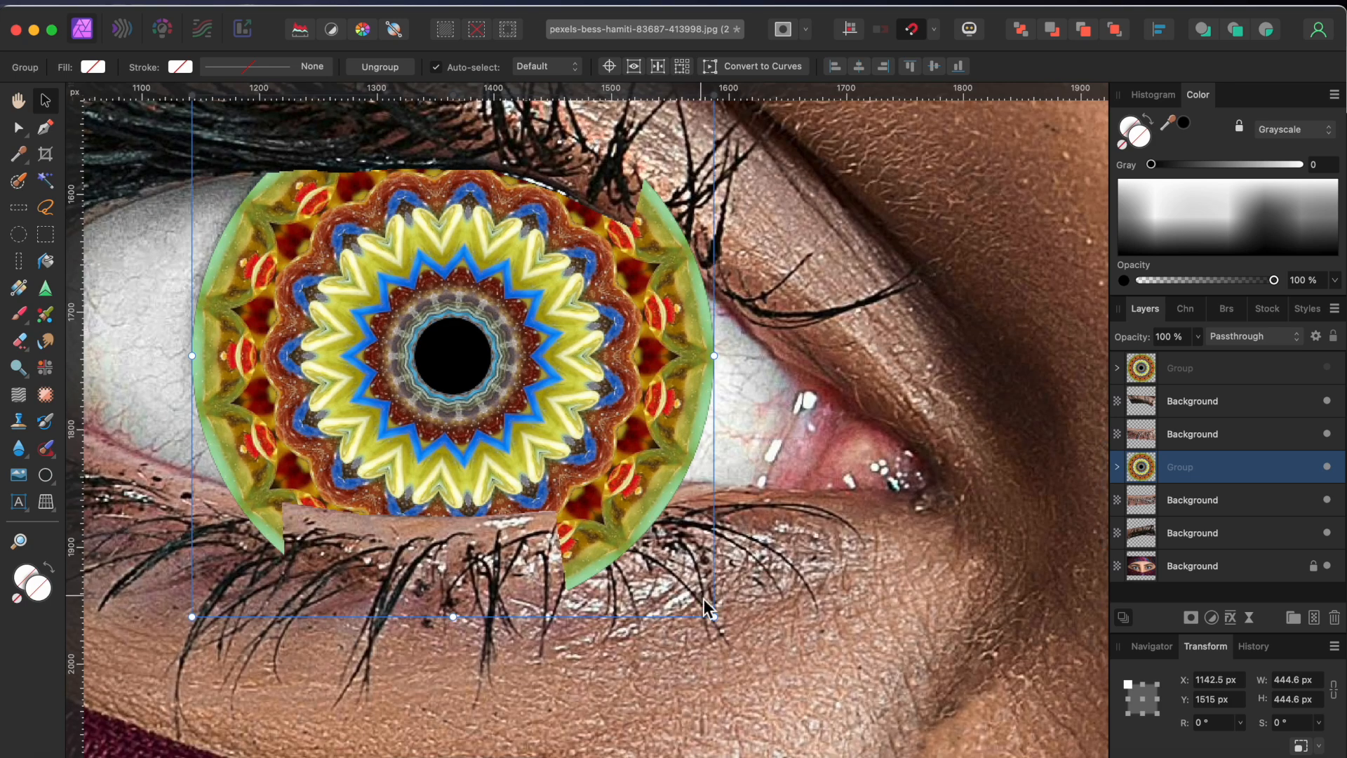
Reduce the iris group to about 369 px wide and fit it over the photo's left iris.
{"action": "left_click_drag", "start_coordinate": [714, 617], "coordinate": [625, 527]}
{"action": "left_click_drag", "start_coordinate": [515, 406], "coordinate": [524, 417]}
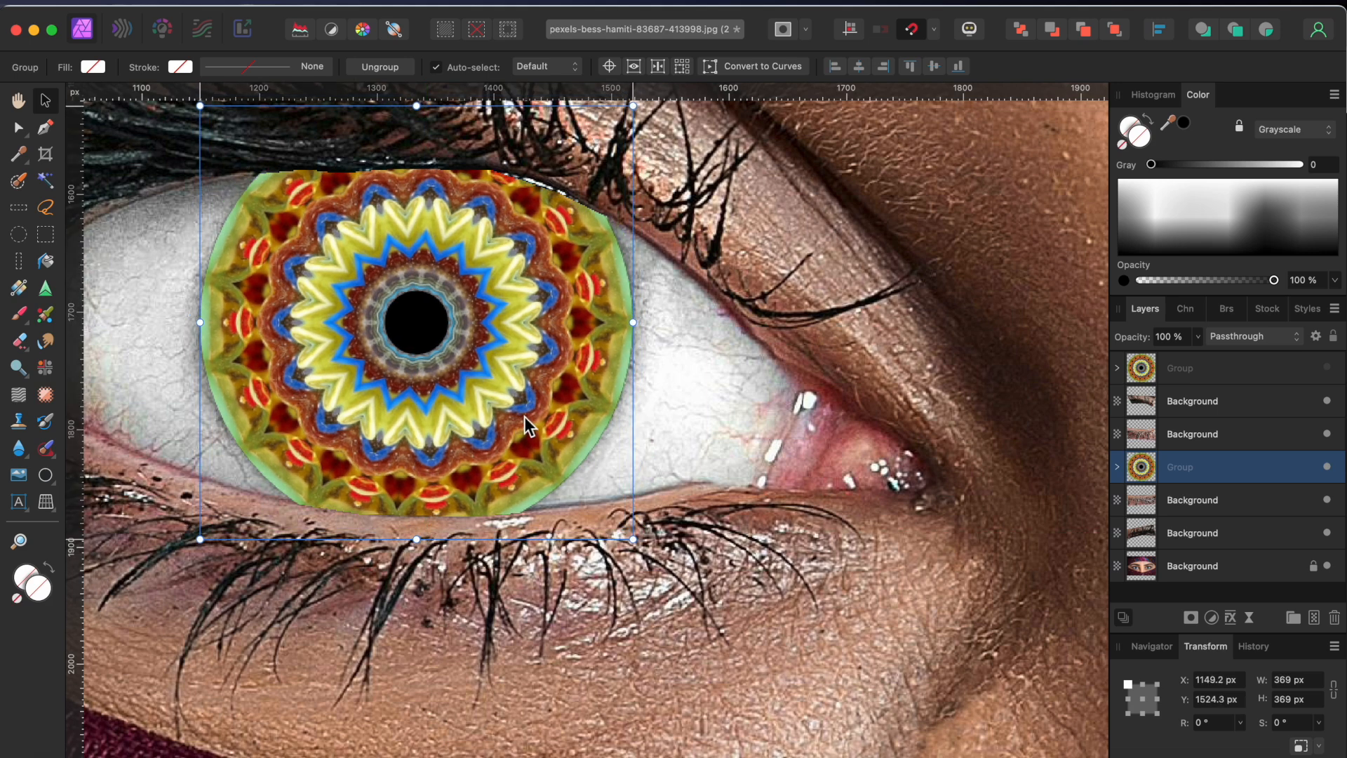
{"action": "scroll", "coordinate": [524, 415], "scroll_direction": "down", "scroll_amount": 5}
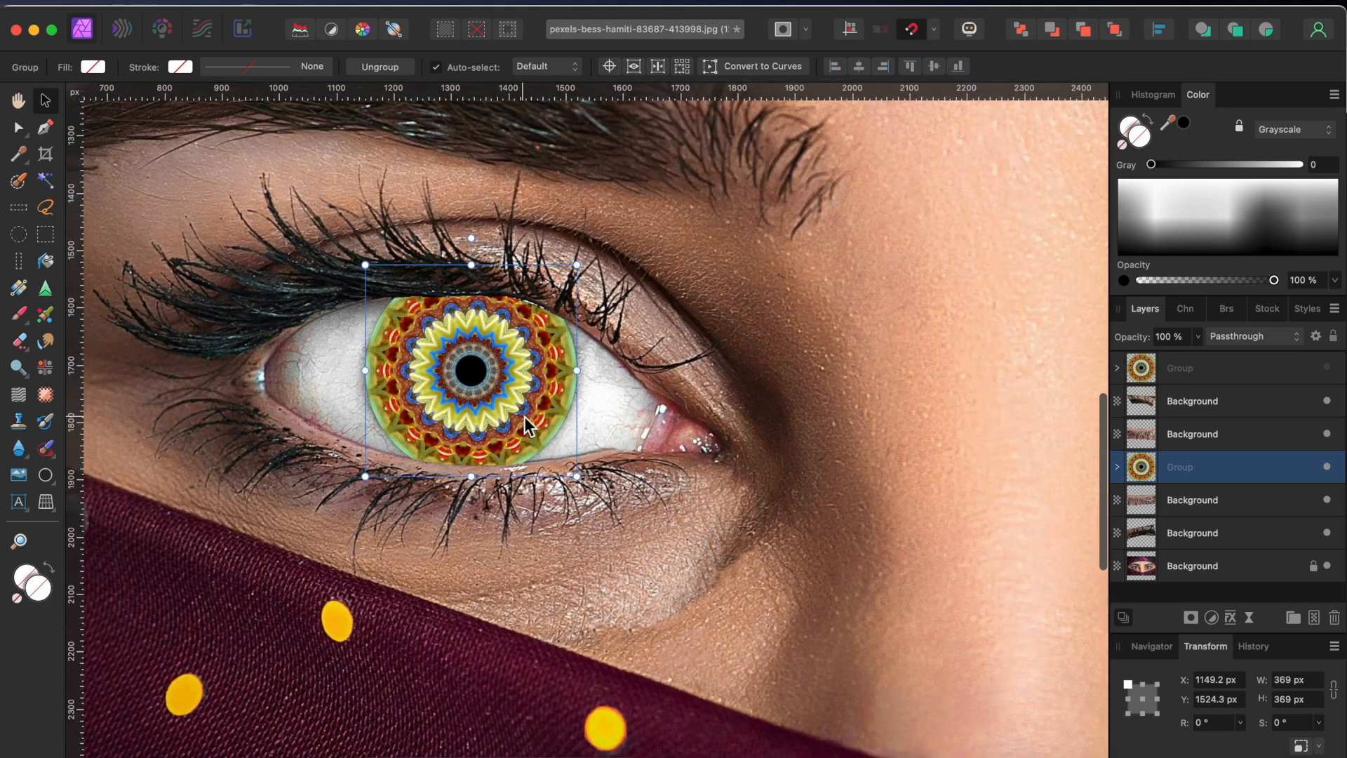
{"action": "left_click", "coordinate": [636, 497]}
Move the topmost hidden iris group directly above the locked Background layer and make it visible.
{"action": "scroll", "coordinate": [637, 497], "scroll_direction": "right", "scroll_amount": 10}
{"action": "scroll", "coordinate": [637, 497], "scroll_direction": "down", "scroll_amount": 3}
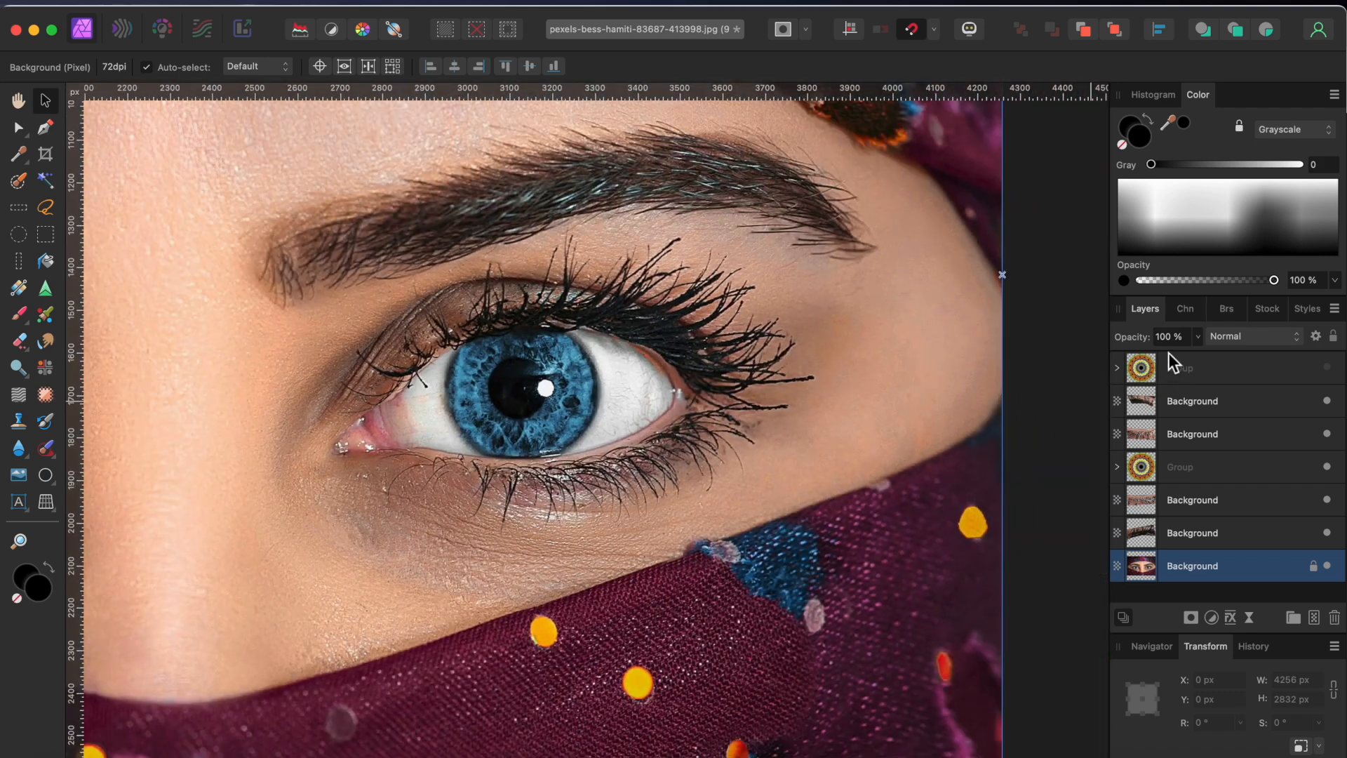
{"action": "left_click_drag", "start_coordinate": [1177, 360], "coordinate": [1152, 552]}
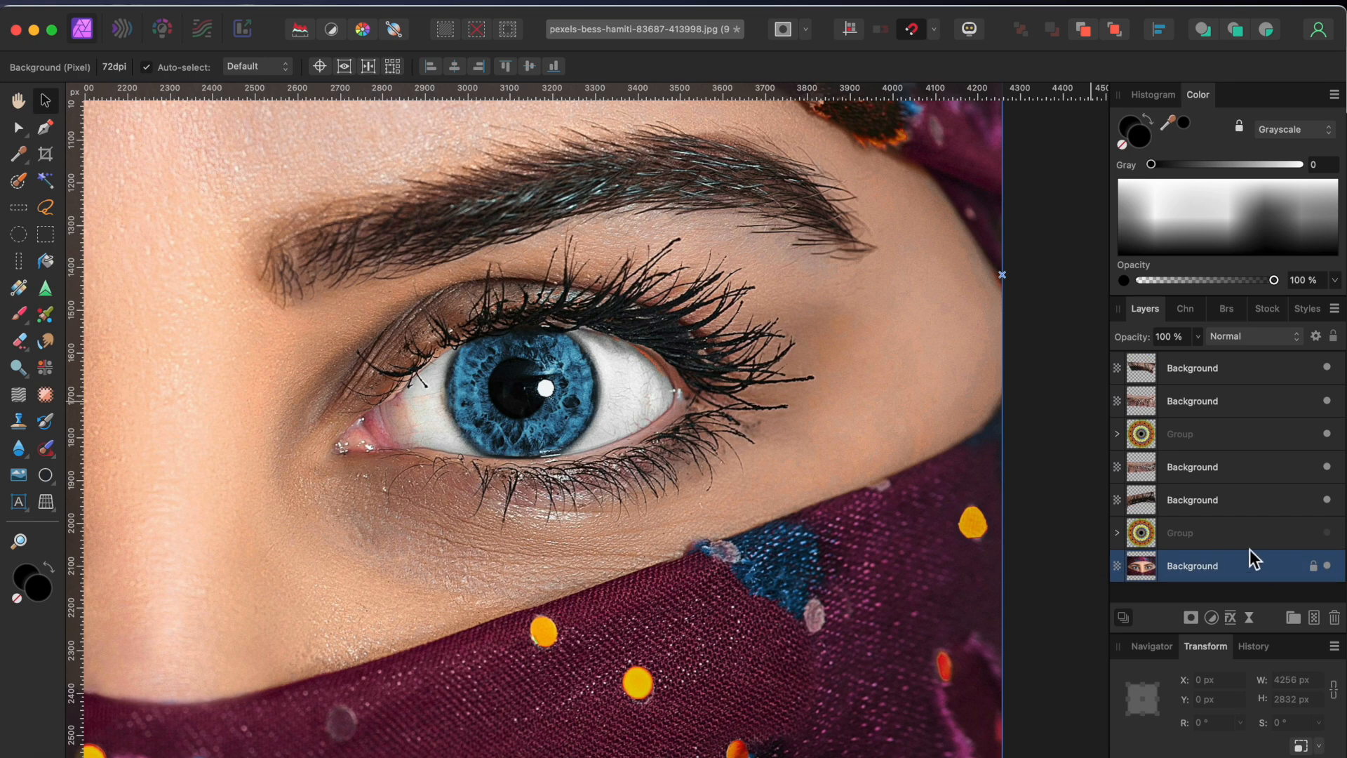
{"action": "left_click", "coordinate": [1327, 532]}
Scale the second iris group to about 371 × 369 px and position it over the photo's right iris.
{"action": "scroll", "coordinate": [550, 410], "scroll_direction": "down", "scroll_amount": 5}
{"action": "left_click", "coordinate": [333, 318]}
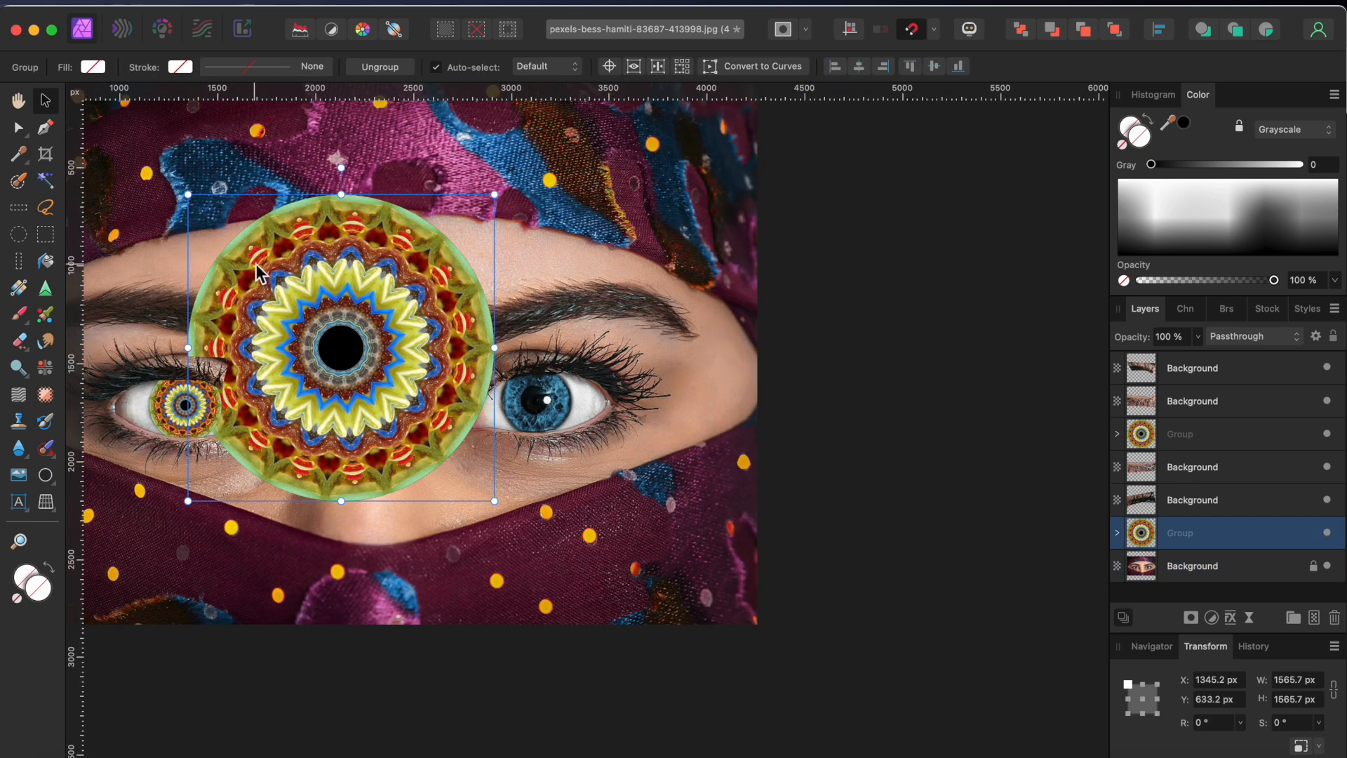
{"action": "left_click_drag", "start_coordinate": [181, 189], "coordinate": [486, 380]}
{"action": "scroll", "coordinate": [539, 391], "scroll_direction": "up", "scroll_amount": 6}
{"action": "left_click_drag", "start_coordinate": [392, 291], "coordinate": [389, 288]}
{"action": "scroll", "coordinate": [578, 502], "scroll_direction": "down", "scroll_amount": 6}
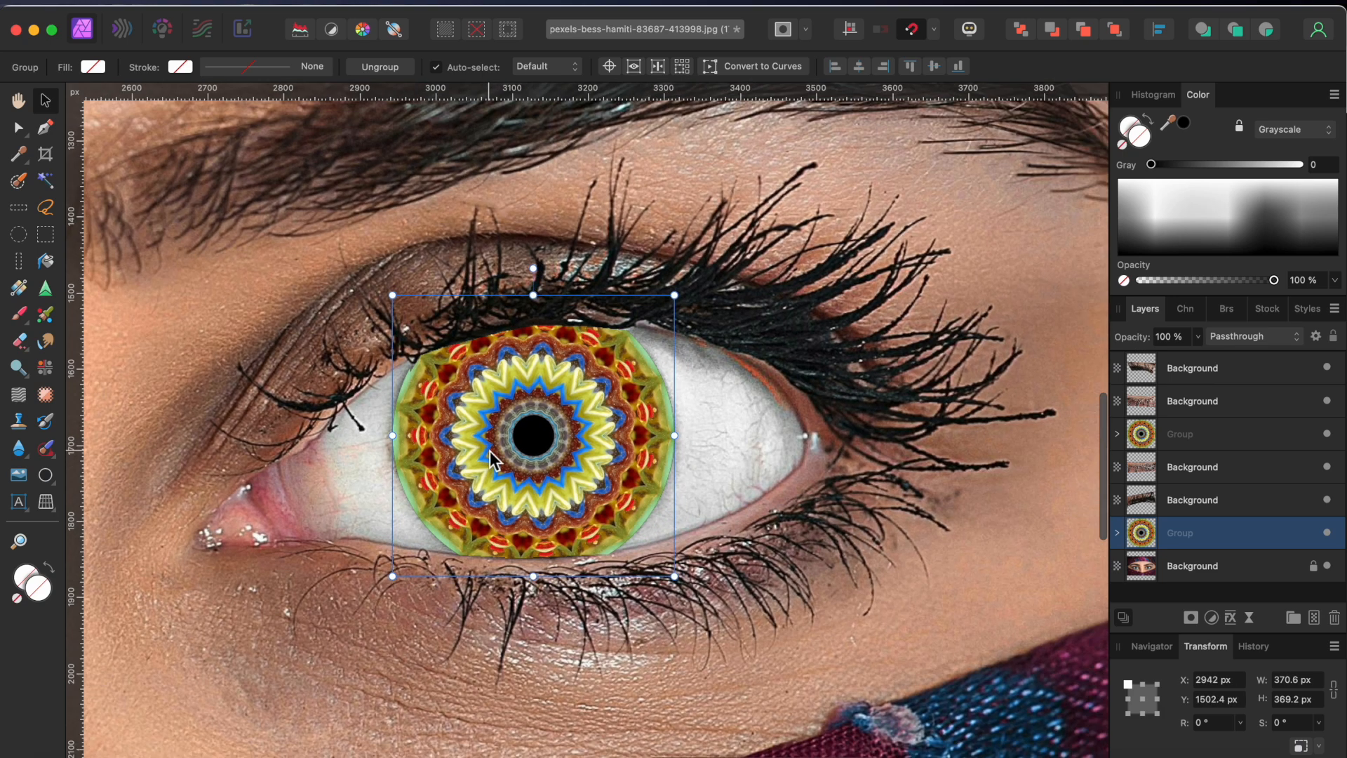
Set the blend mode of both iris groups to Lighten, starting with the one on the photo's right eye.
{"action": "scroll", "coordinate": [662, 550], "scroll_direction": "left", "scroll_amount": 5}
{"action": "scroll", "coordinate": [663, 550], "scroll_direction": "down", "scroll_amount": 2}
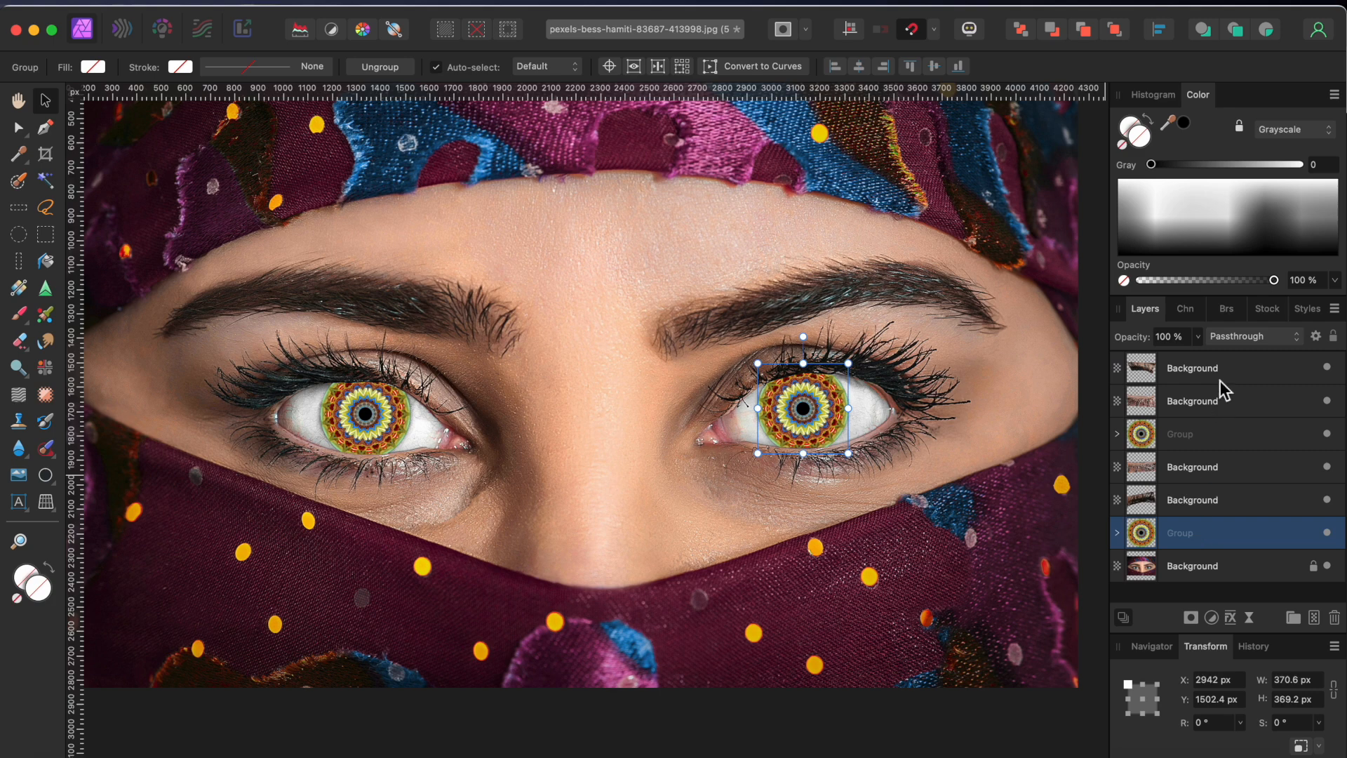
{"action": "left_click", "coordinate": [1242, 338]}
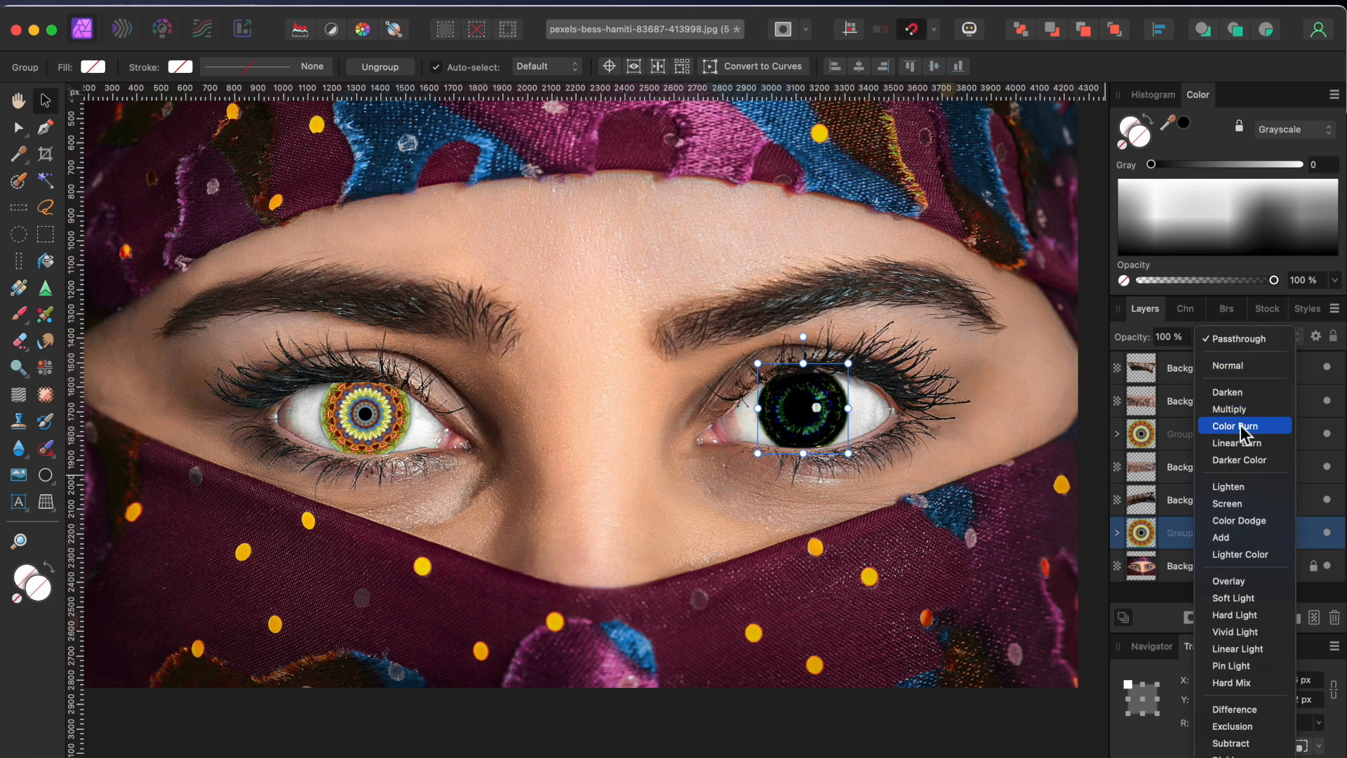
{"action": "left_click", "coordinate": [1239, 489]}
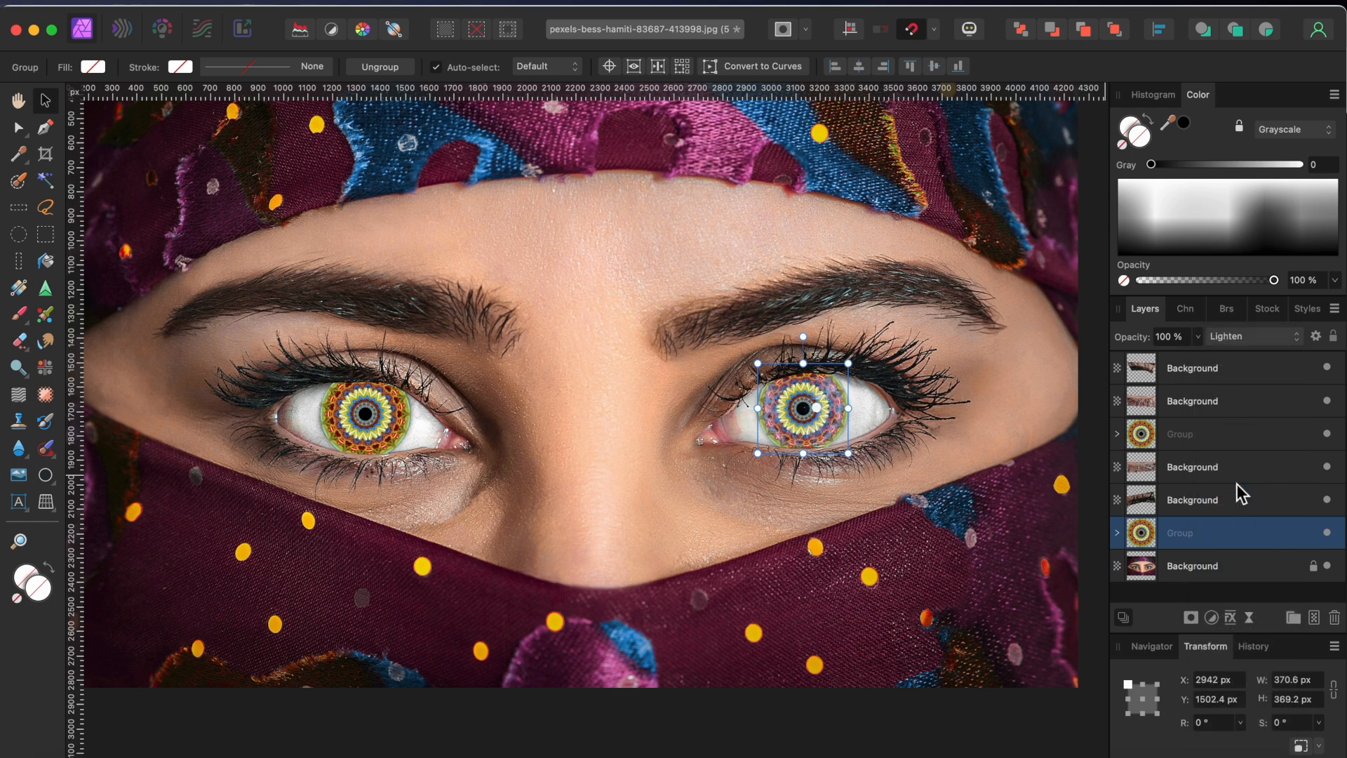
{"action": "left_click", "coordinate": [368, 441]}
{"action": "left_click", "coordinate": [1244, 338]}
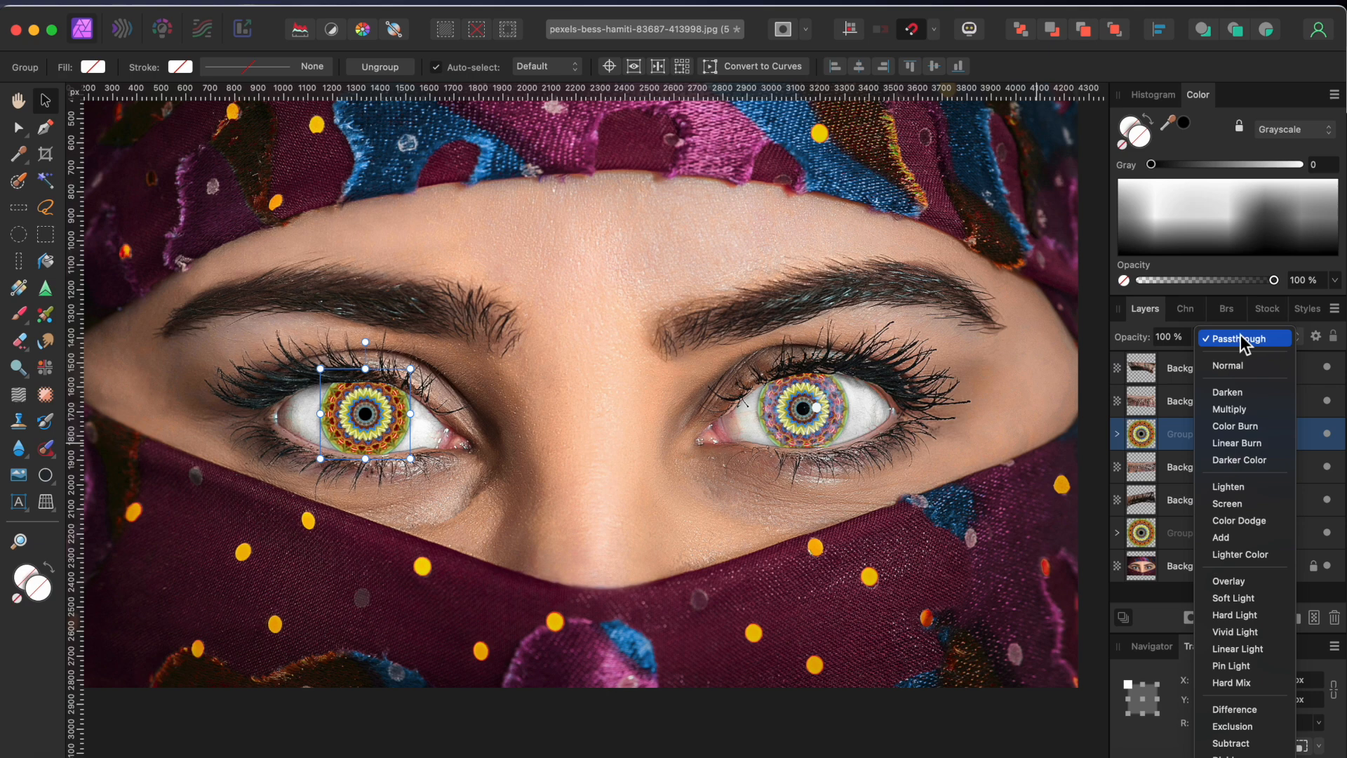
{"action": "left_click", "coordinate": [1239, 488]}
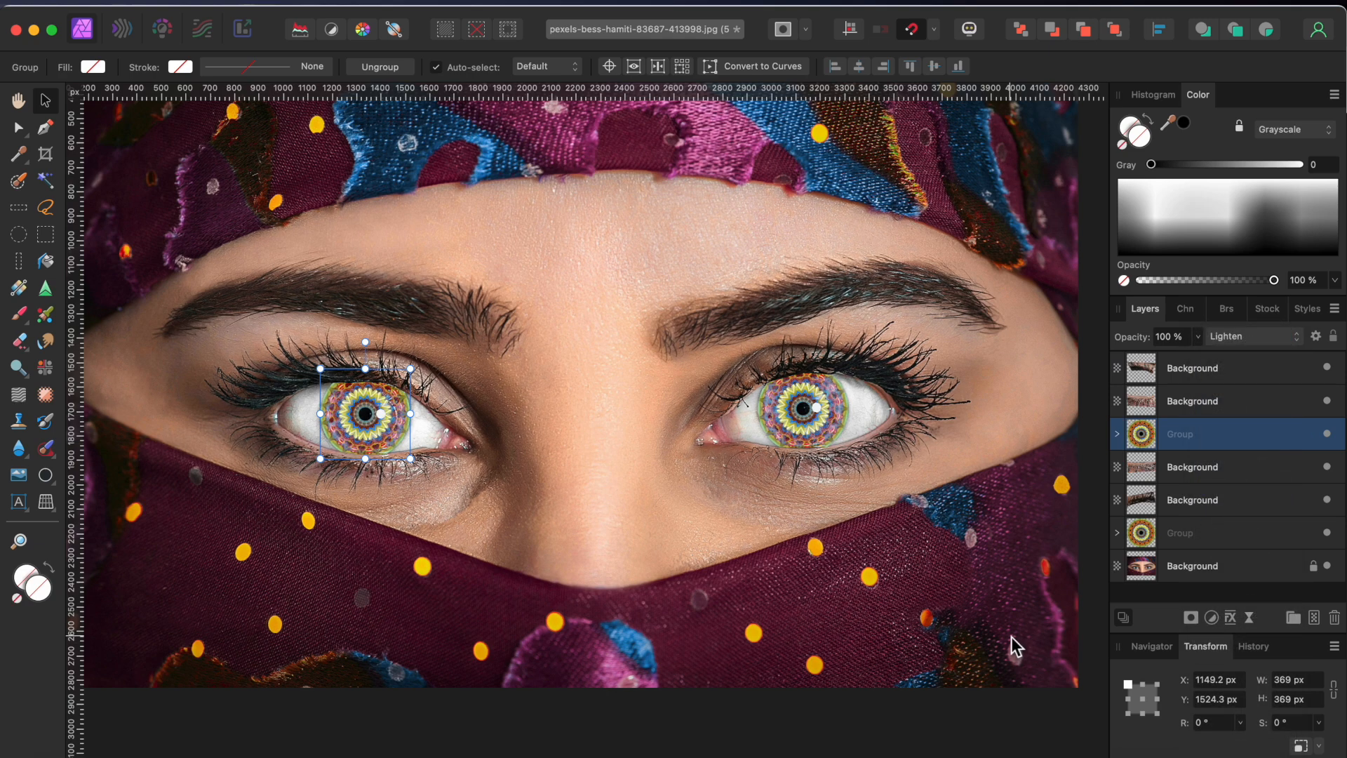
{"action": "left_click", "coordinate": [950, 623]}
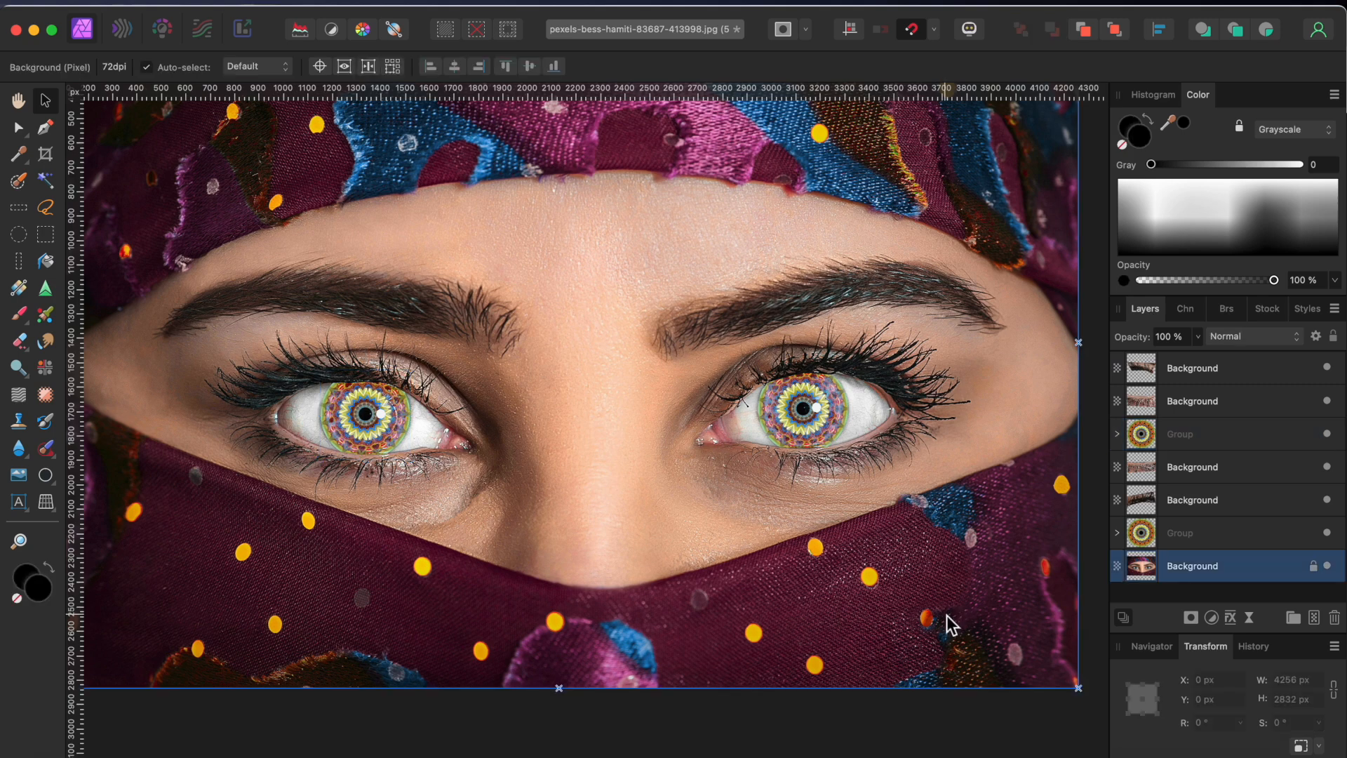
{"action": "scroll", "coordinate": [629, 436], "scroll_direction": "down", "scroll_amount": 3}
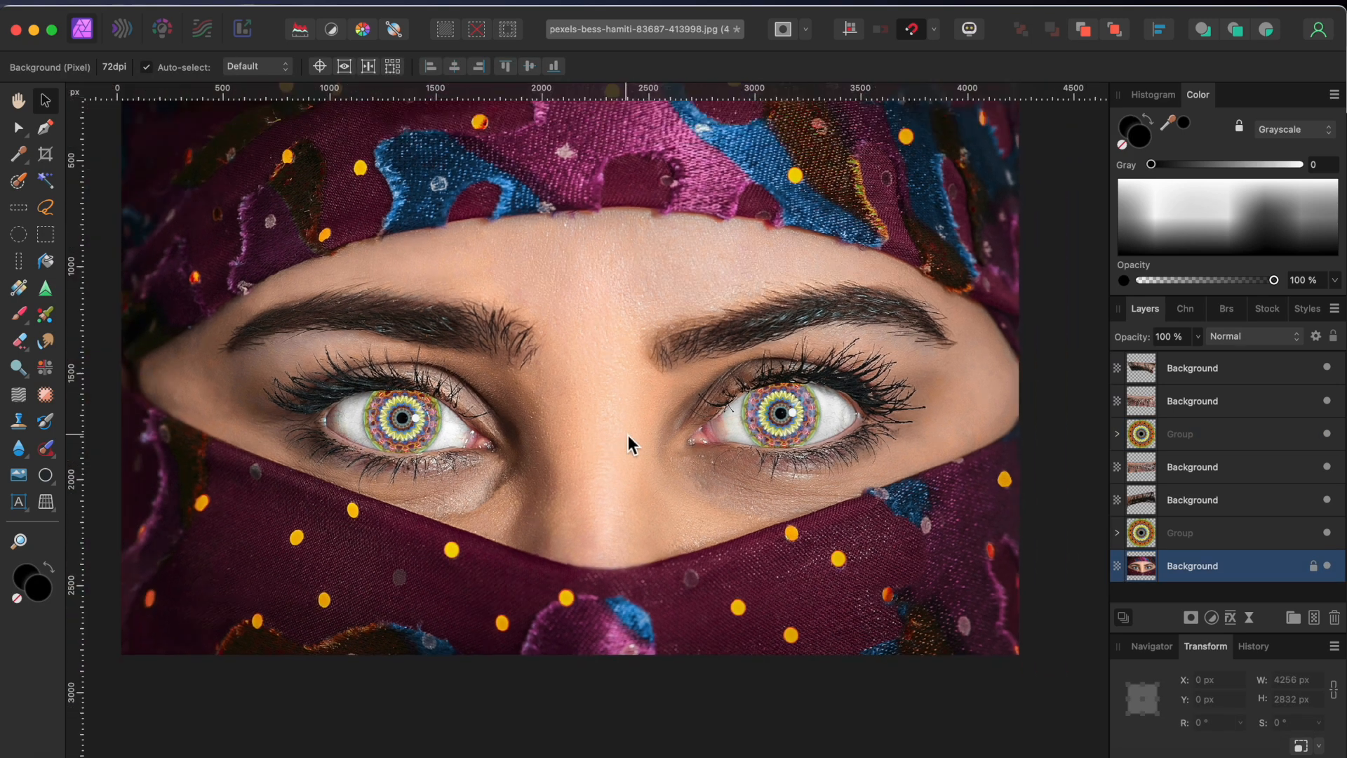